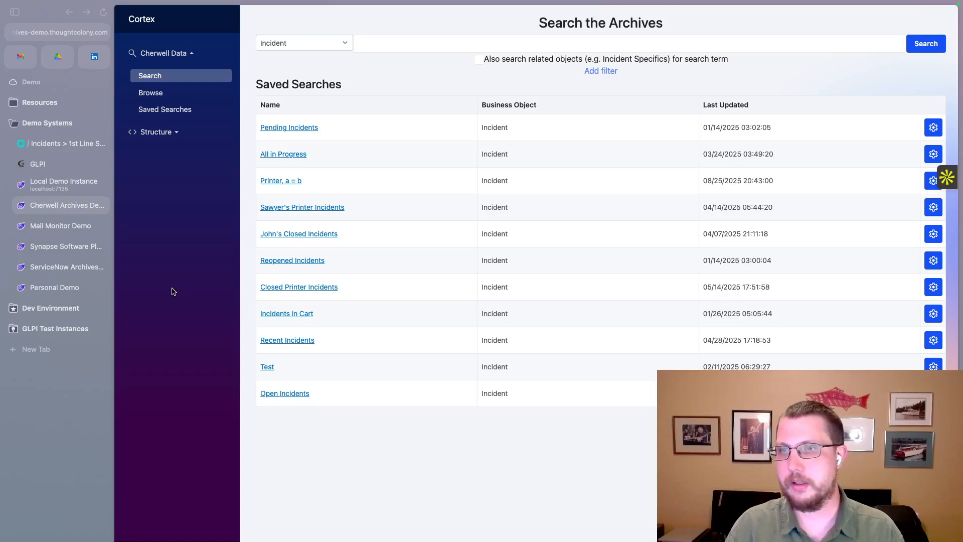
- Switch to the HaloITSM incident Embed Demo, examine its Cortex Archive records, and return to the Cherwell archives demo
left_click(72, 142)
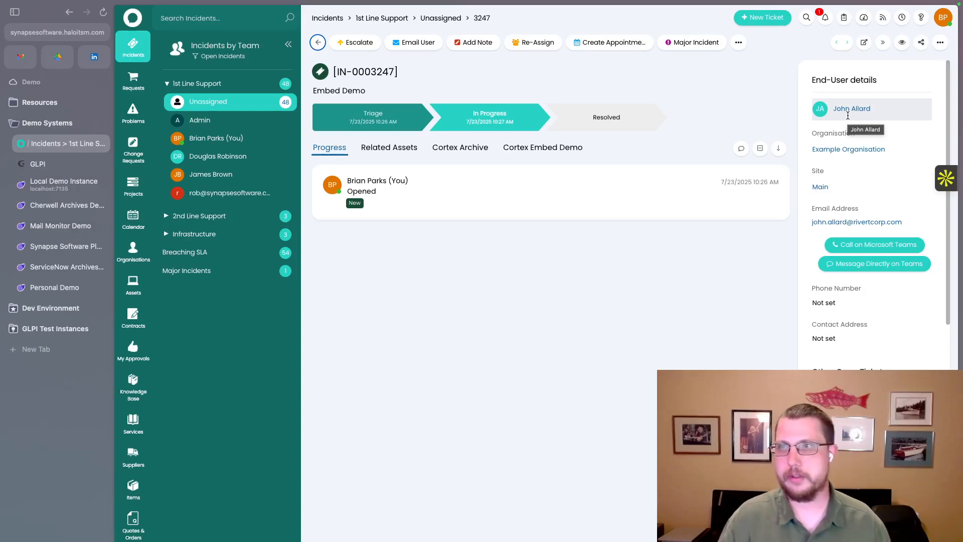
left_click(464, 150)
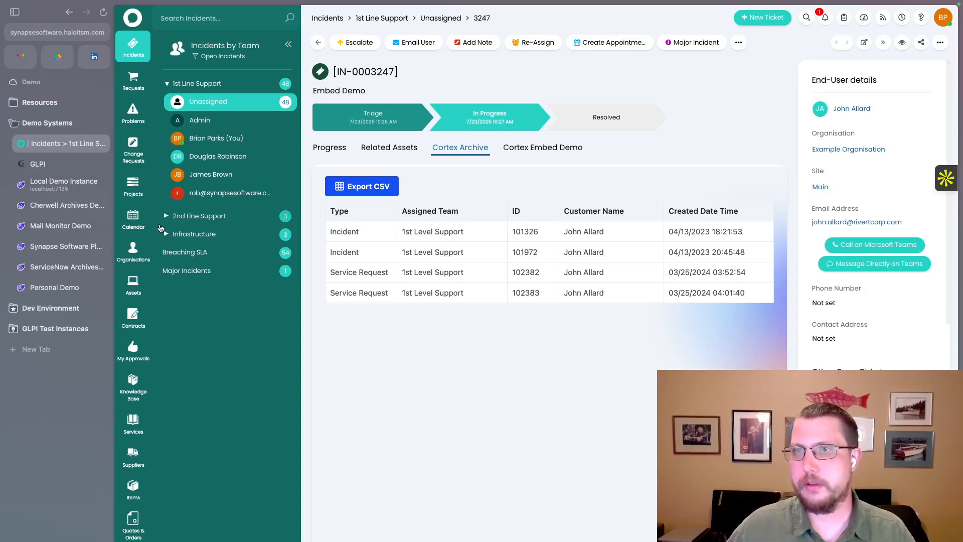
left_click(67, 204)
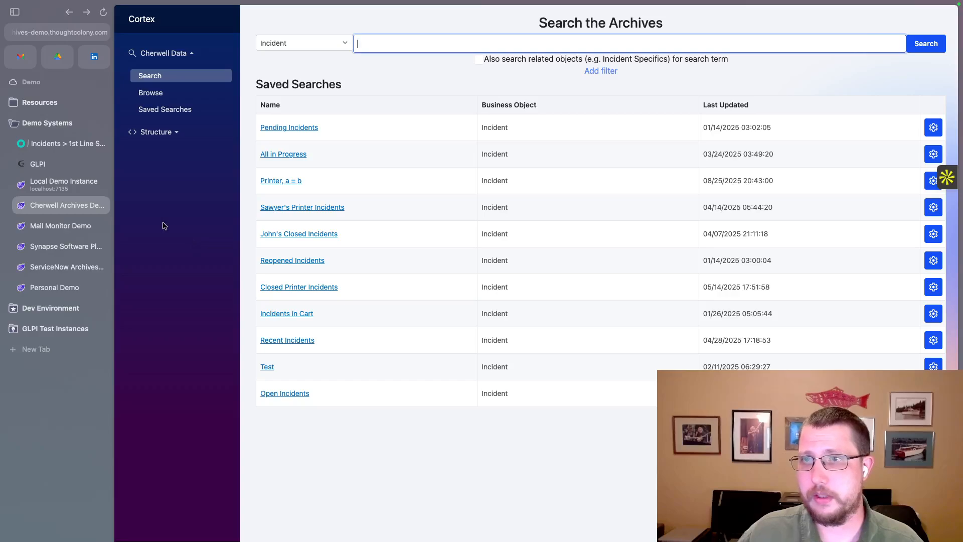
- In the Local Demo Instance, review the IMAP configuration of the Dev Email mailbox and close it
left_click(70, 191)
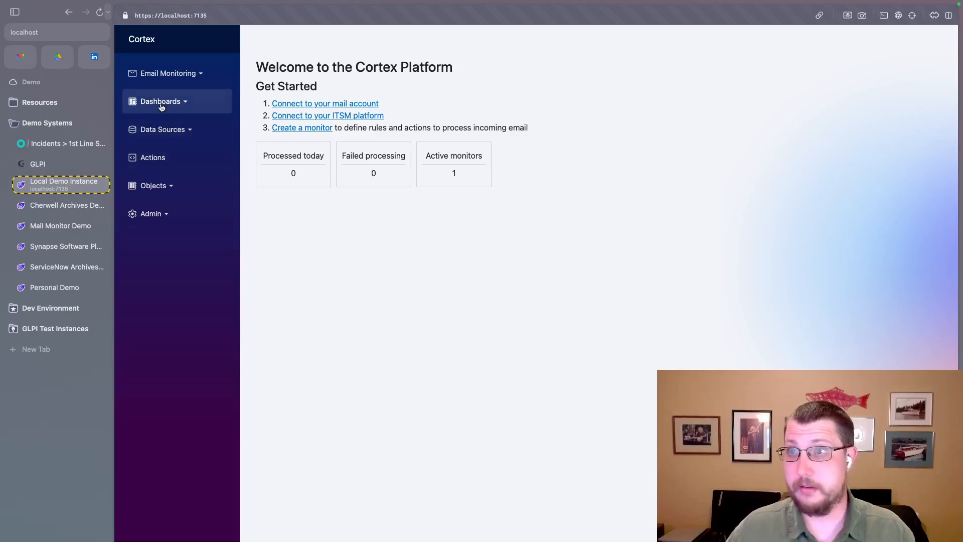
left_click(192, 75)
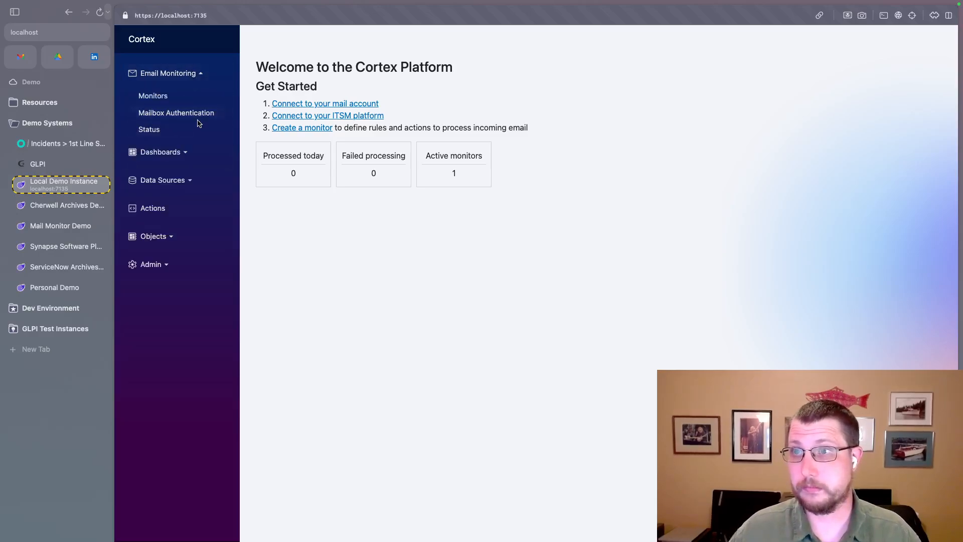
left_click(168, 115)
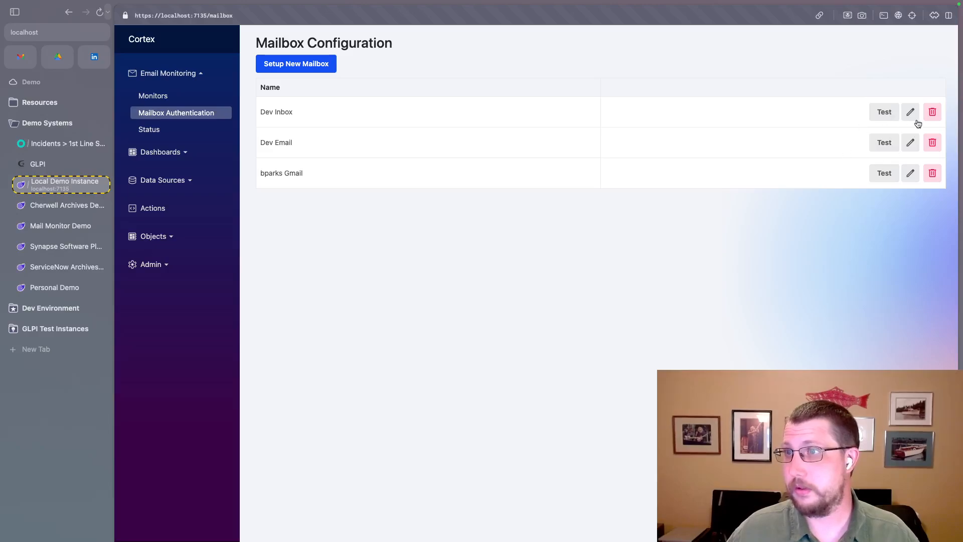
left_click(911, 143)
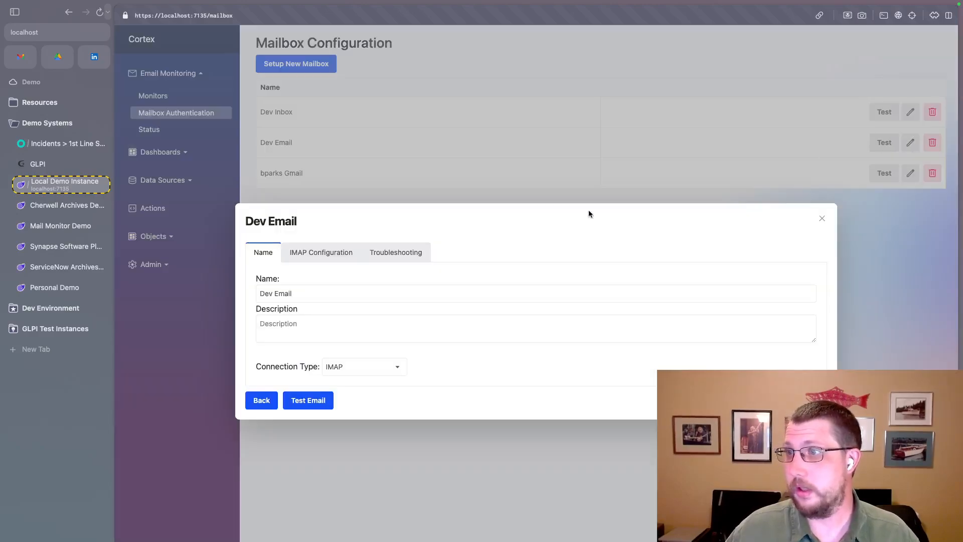
left_click(323, 253)
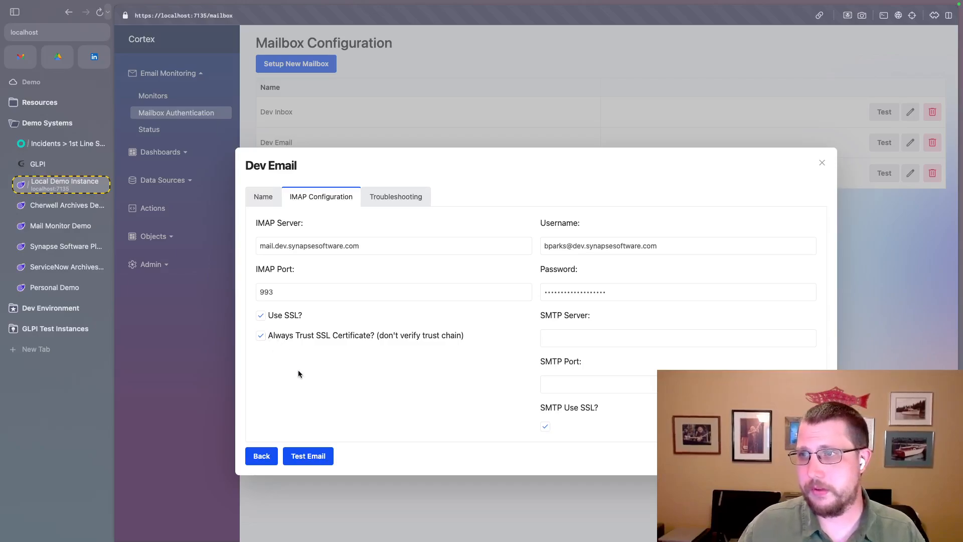
left_click(821, 162)
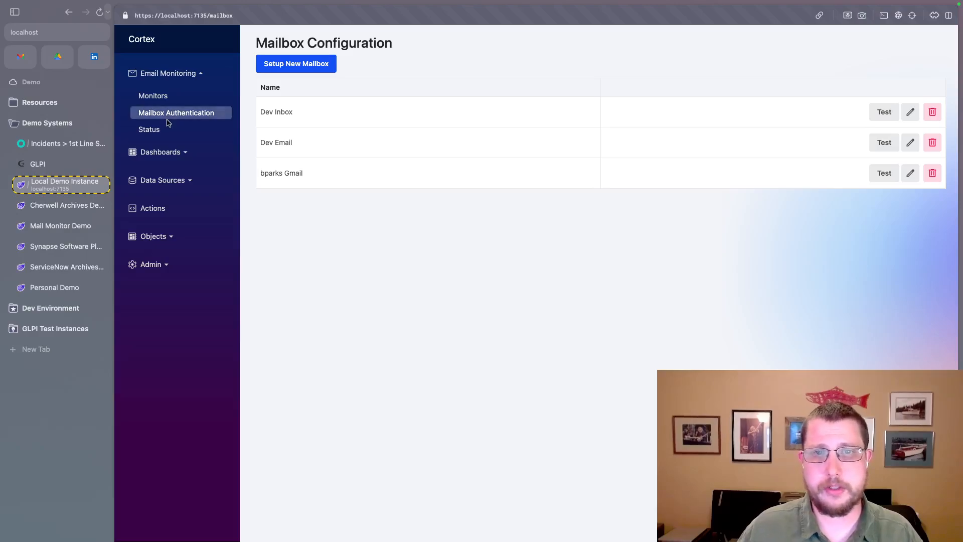
- Open the email monitor "DEMO: Handle replies" and review its mailbox, customer and rules settings
left_click(149, 97)
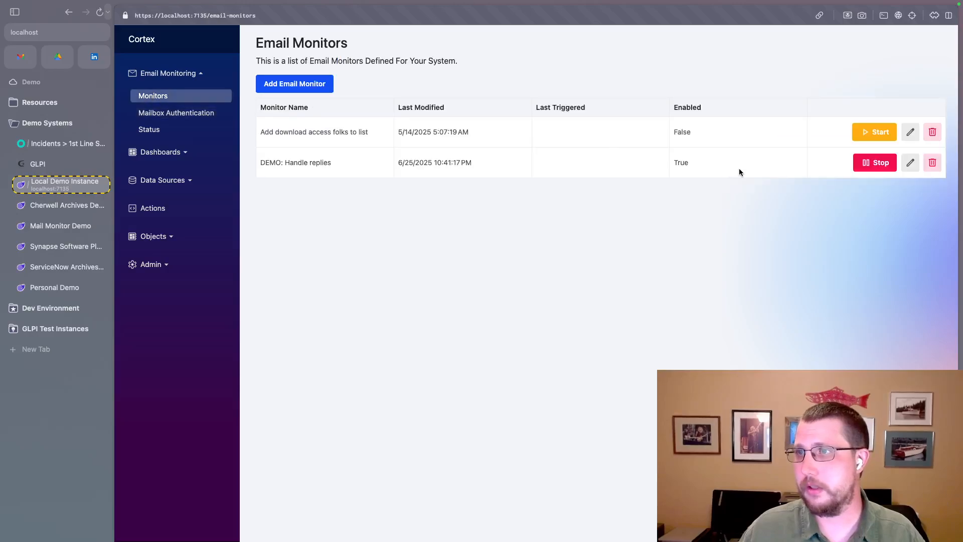
left_click(910, 162)
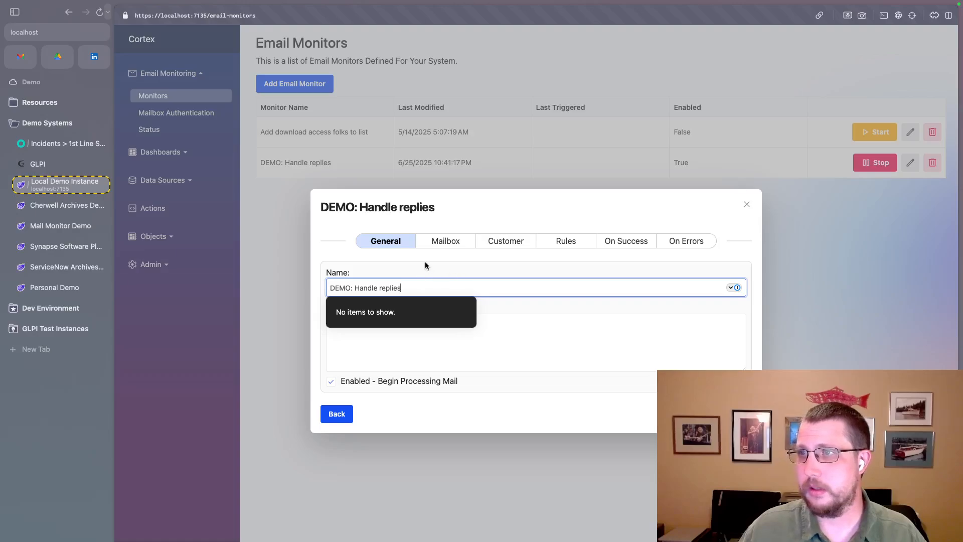
left_click(450, 245)
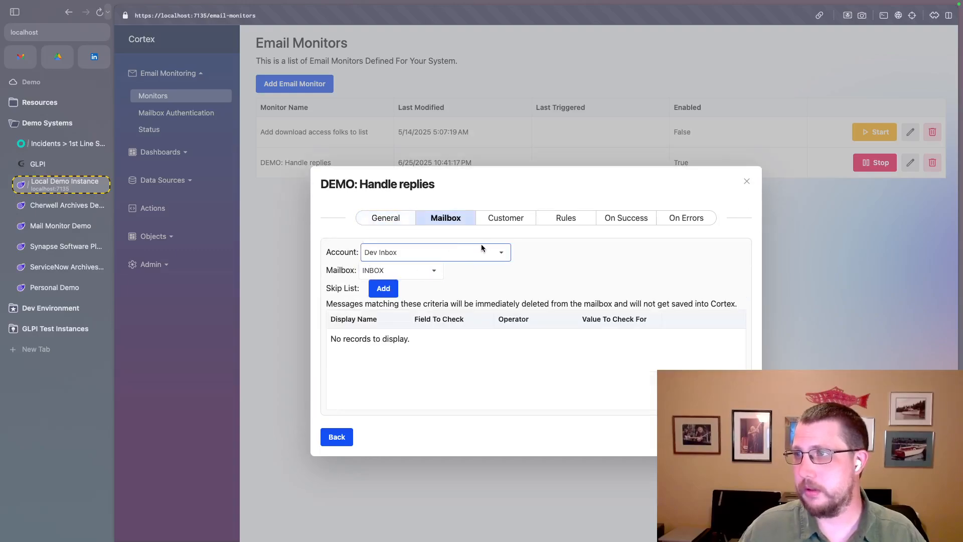
left_click(516, 223)
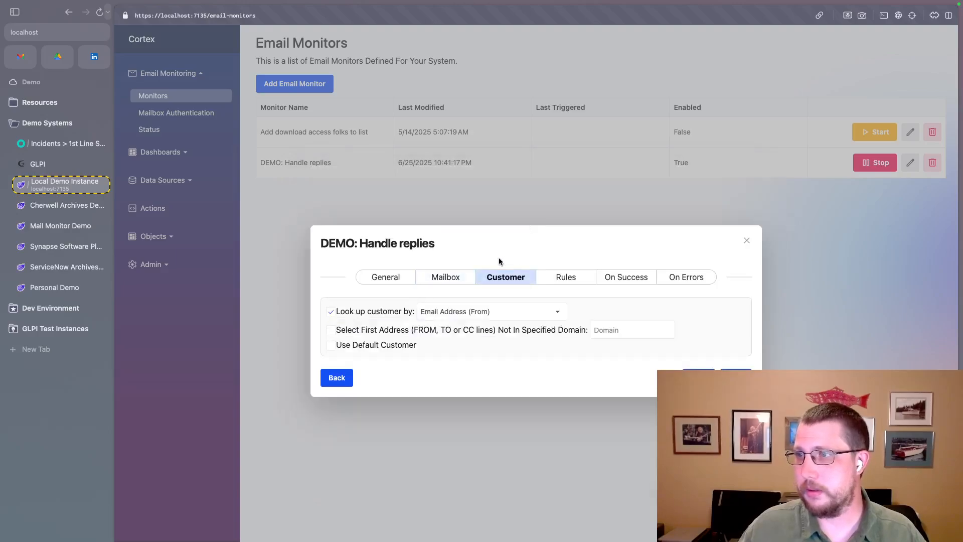
left_click(580, 278)
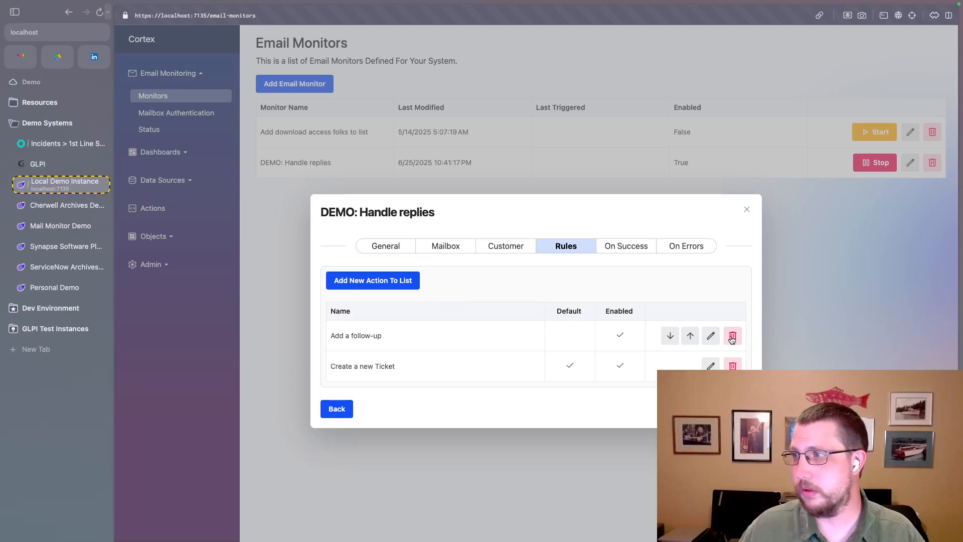
- Review the mail and existing-record matching criteria of the "Add a follow-up" rule and close it
left_click(712, 336)
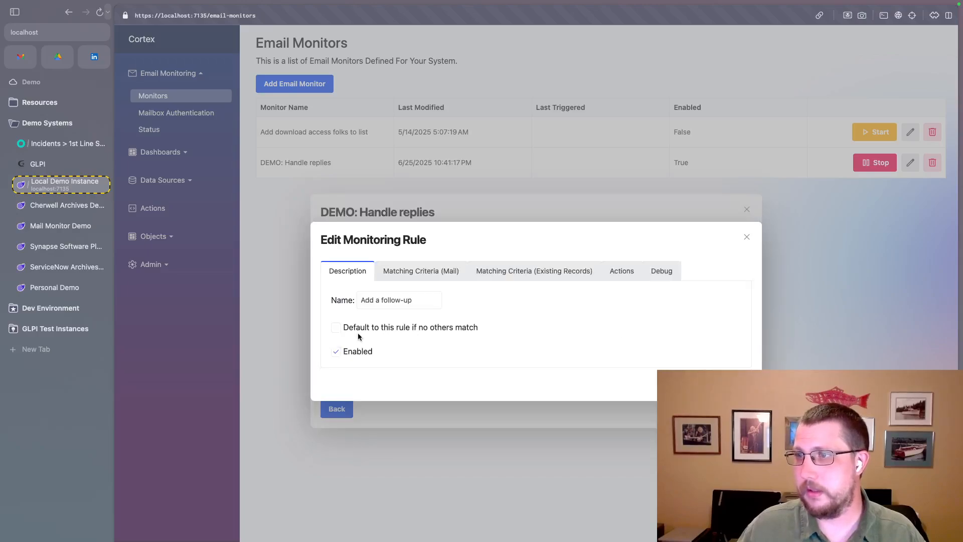
left_click(427, 274)
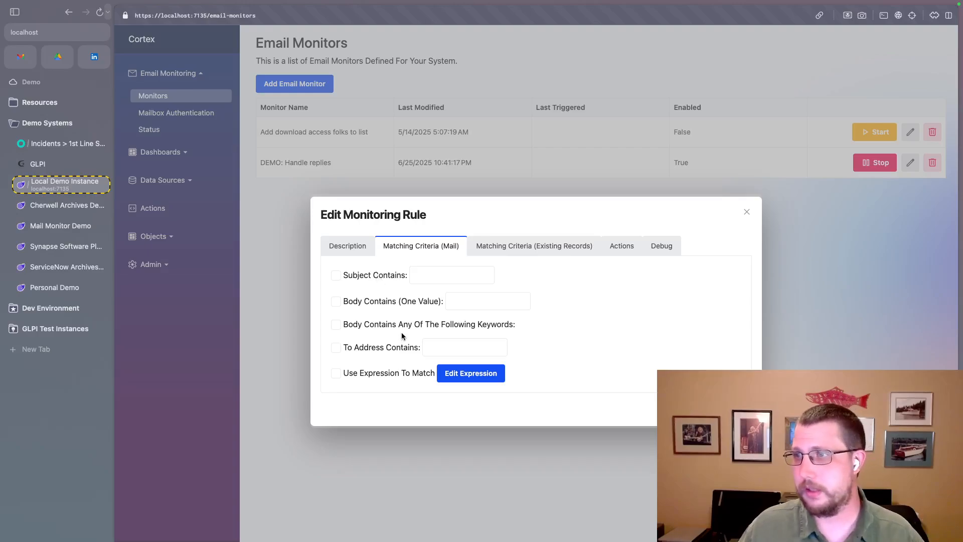
left_click(524, 249)
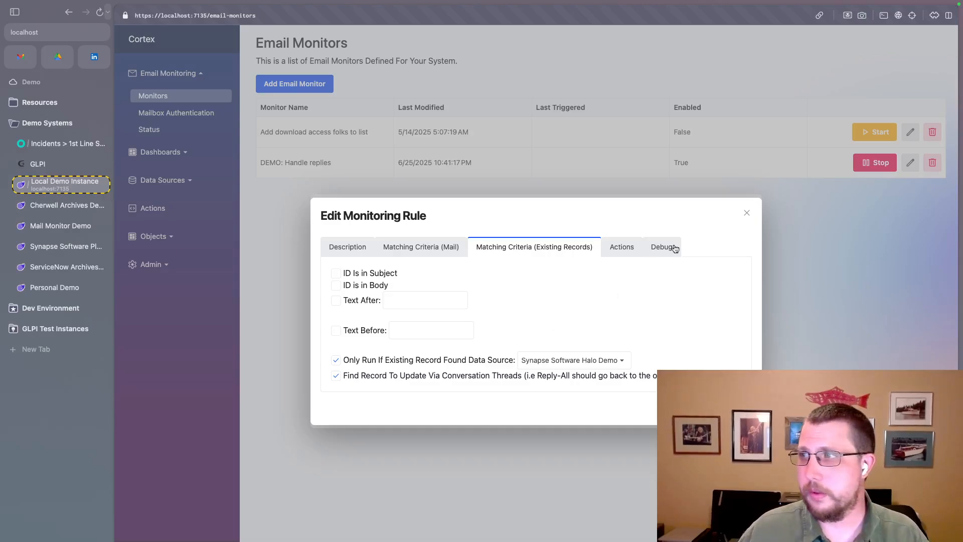
left_click(746, 213)
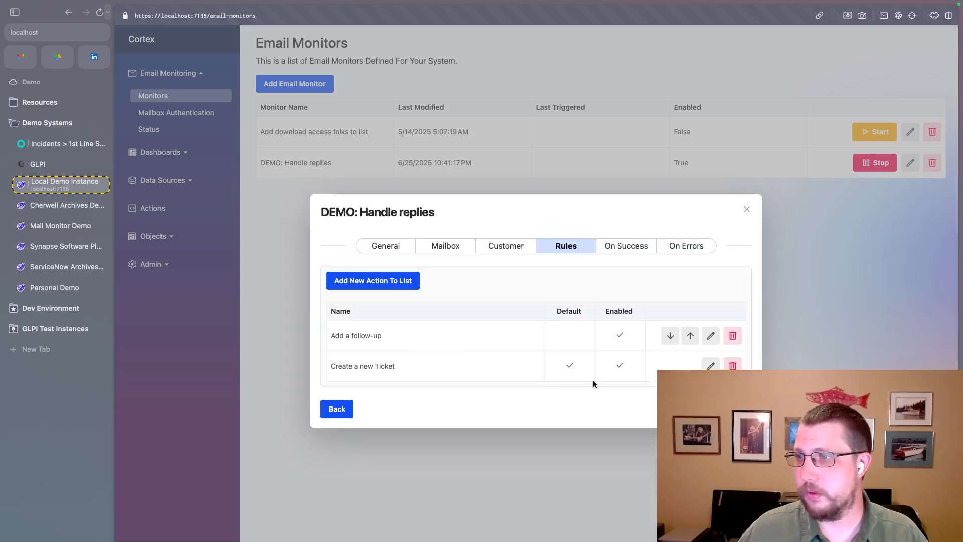
- Examine the field mapping of the Create A Record action in the "Create a new Ticket" rule, and close the monitor
left_click(710, 366)
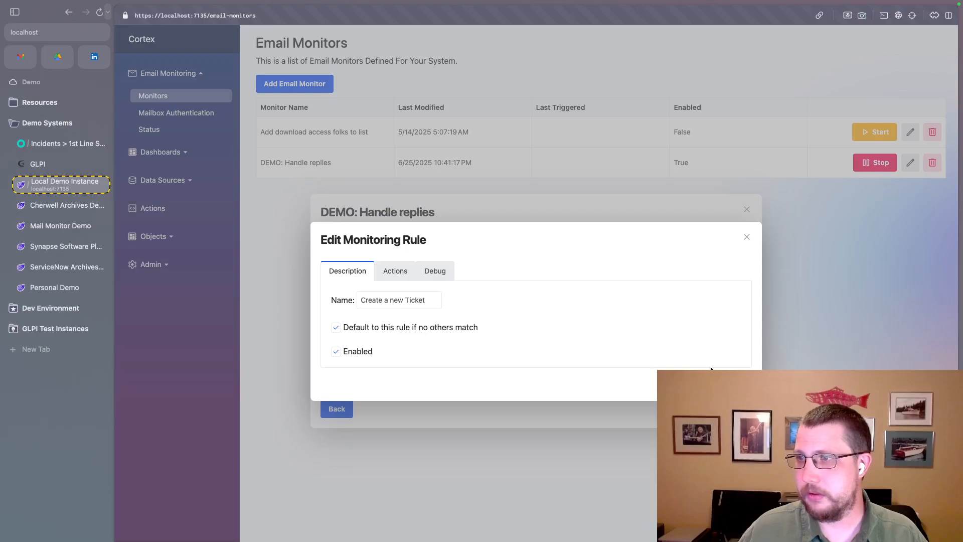
left_click(390, 274)
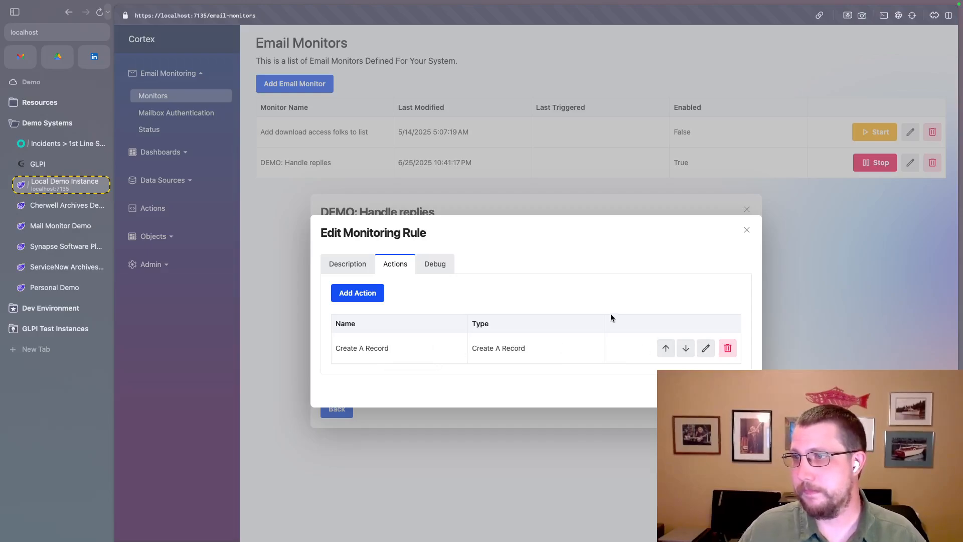
left_click(704, 346)
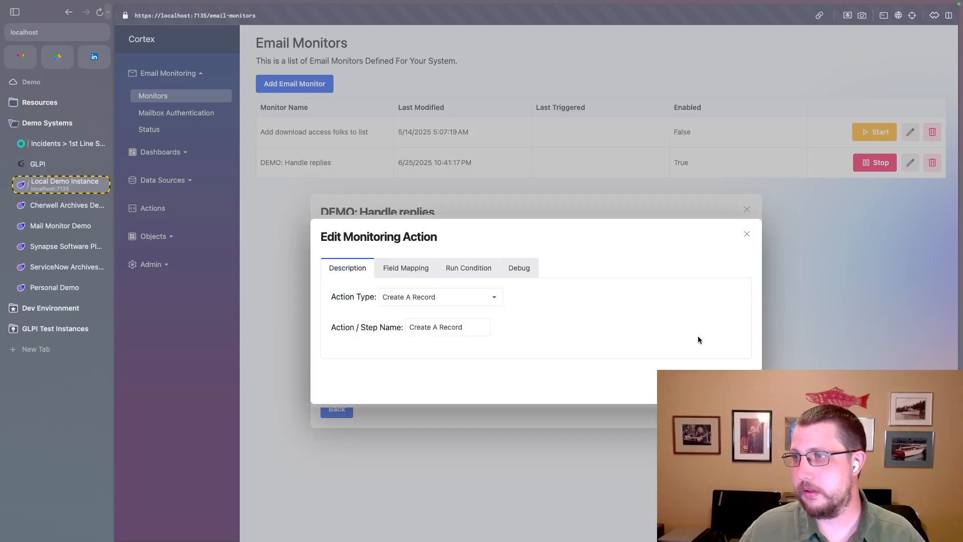
left_click(403, 265)
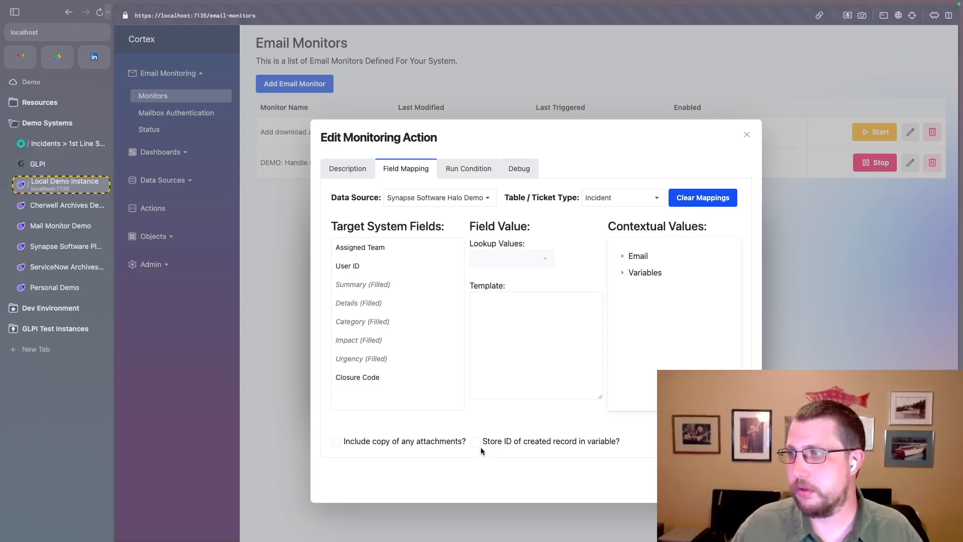
left_click(623, 276)
left_click(623, 276)
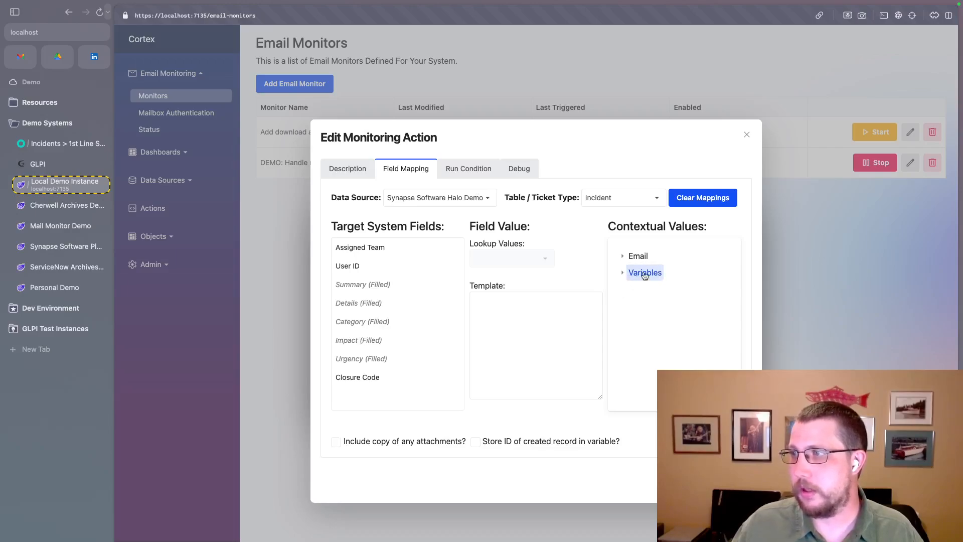
left_click(513, 302)
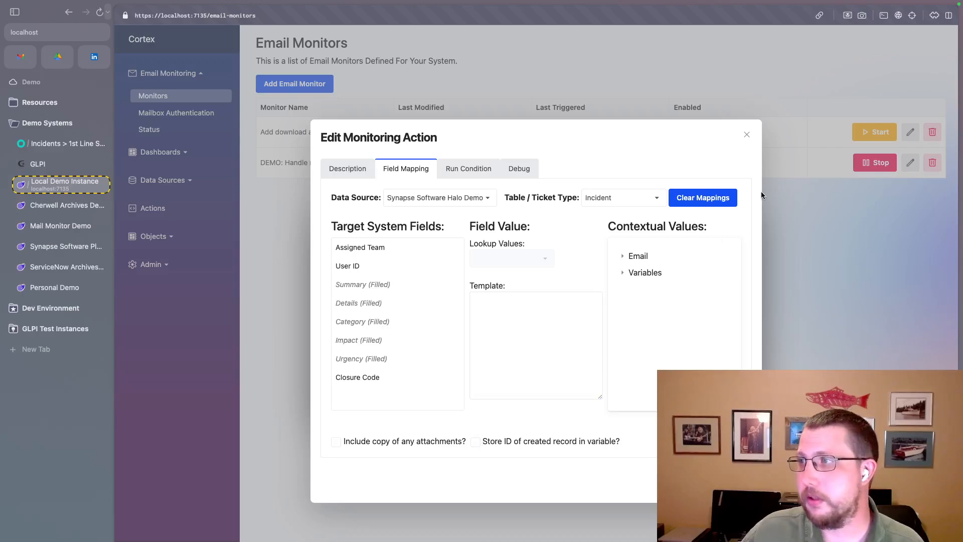
left_click(746, 134)
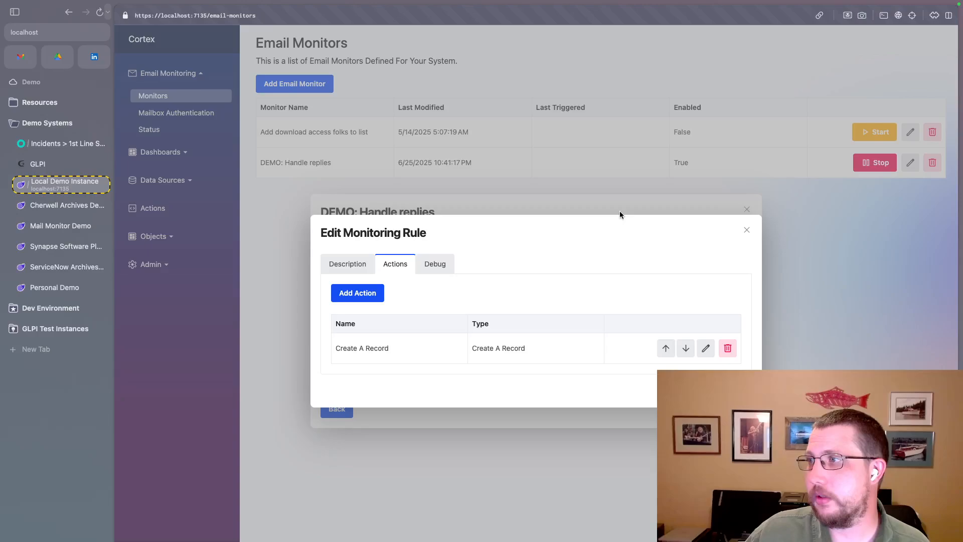
left_click(747, 229)
left_click(747, 209)
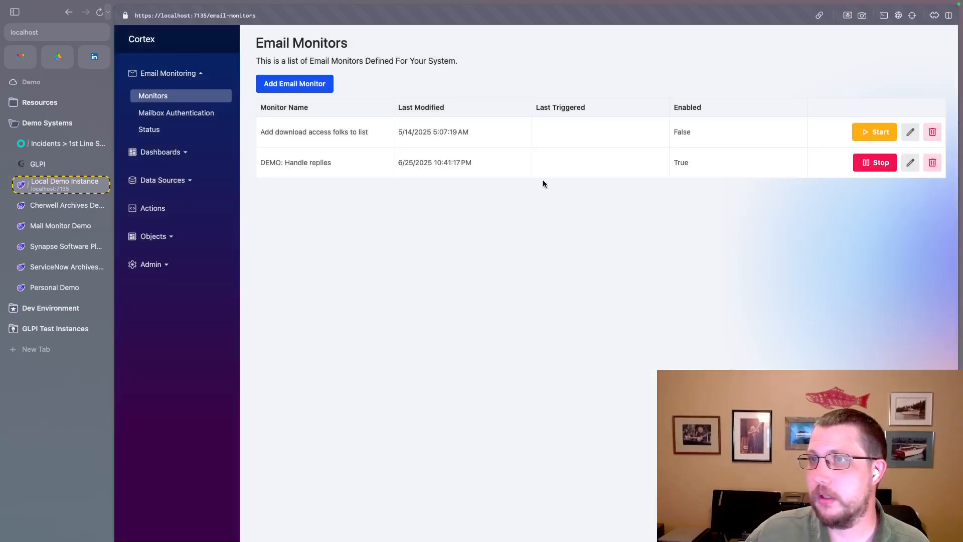
- Check the processed items in the email monitoring status, and open the list of data sources for editing
left_click(149, 129)
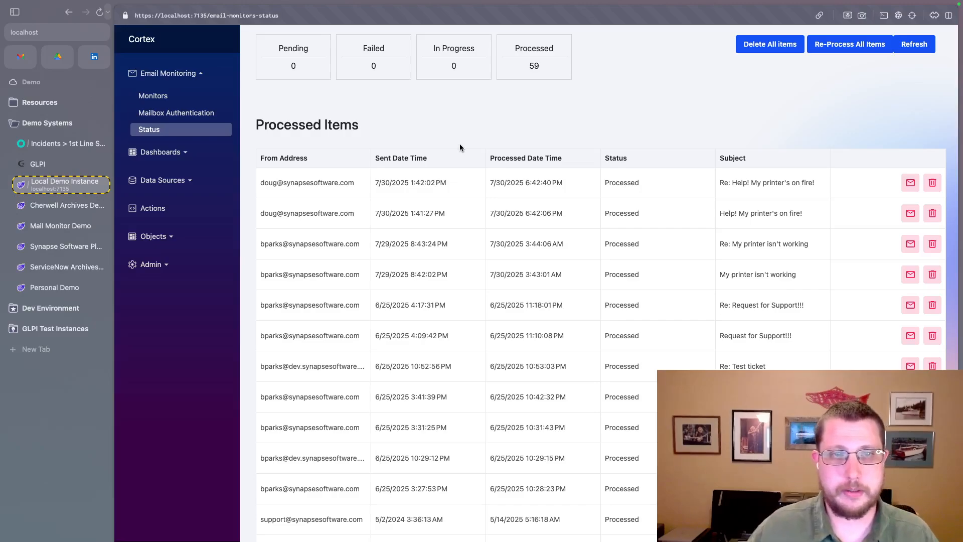
left_click(175, 185)
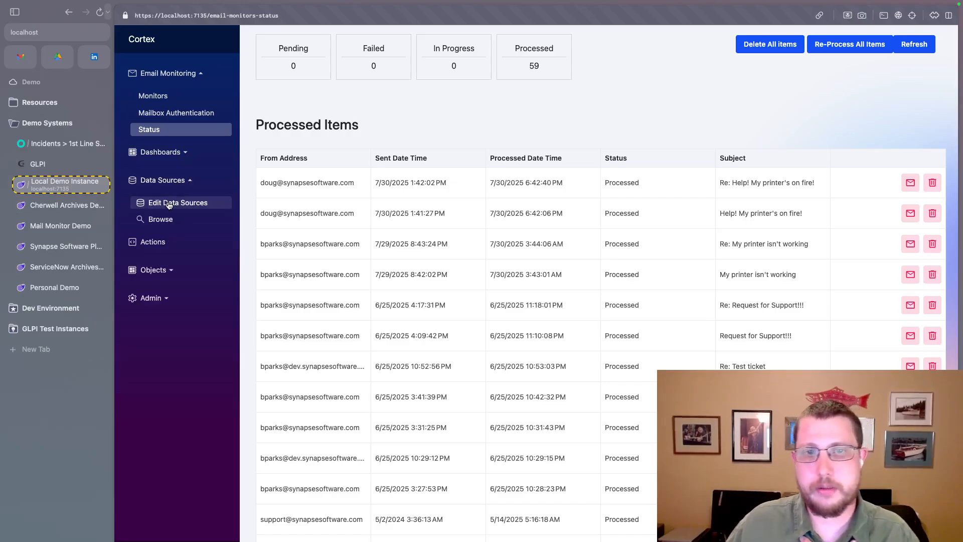
left_click(170, 203)
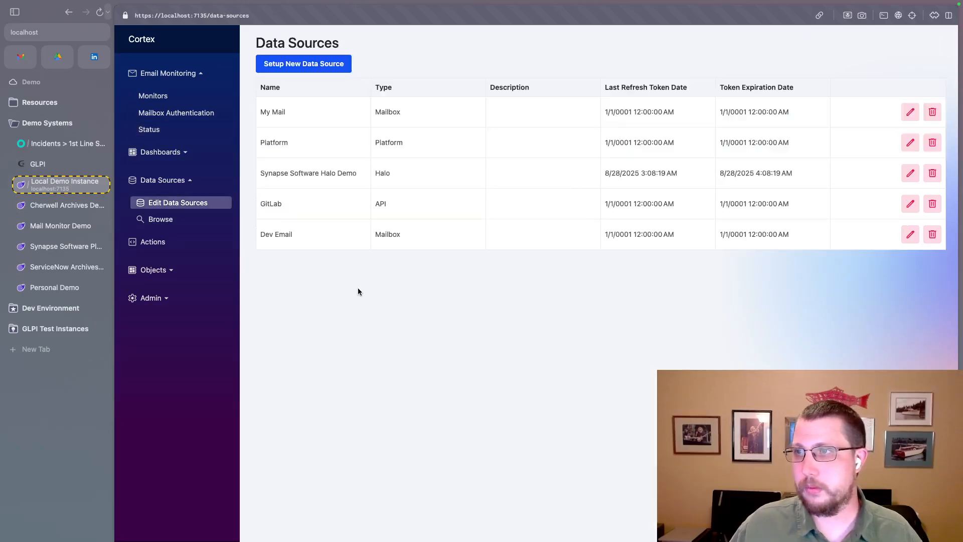
- Start setting up a new data source and choose GLPI as its type
left_click(312, 64)
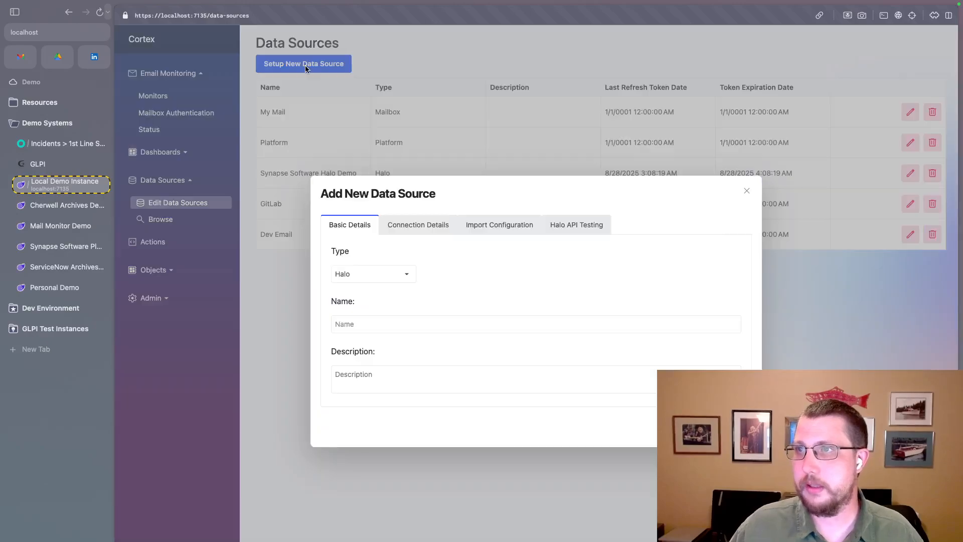
left_click(398, 276)
scroll(369, 326, "down", 3)
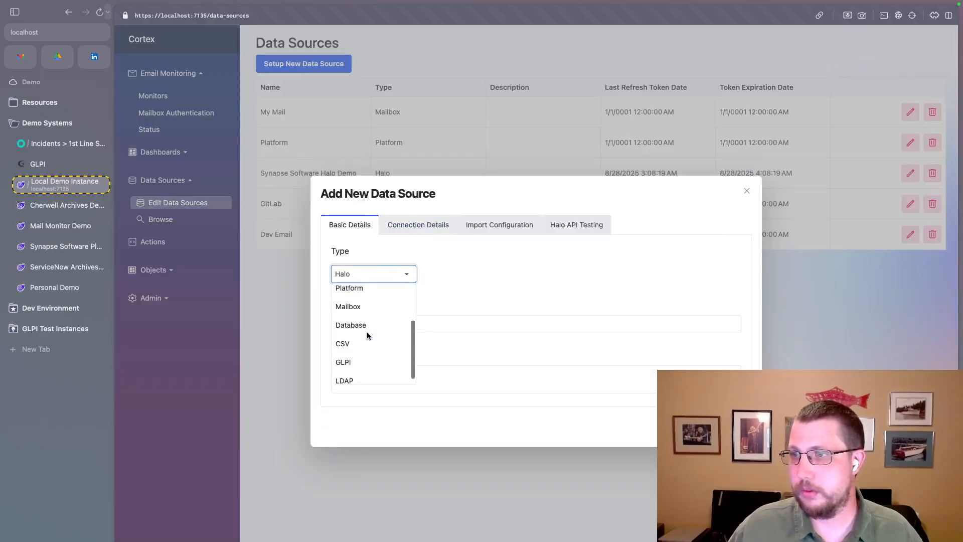
left_click(346, 355)
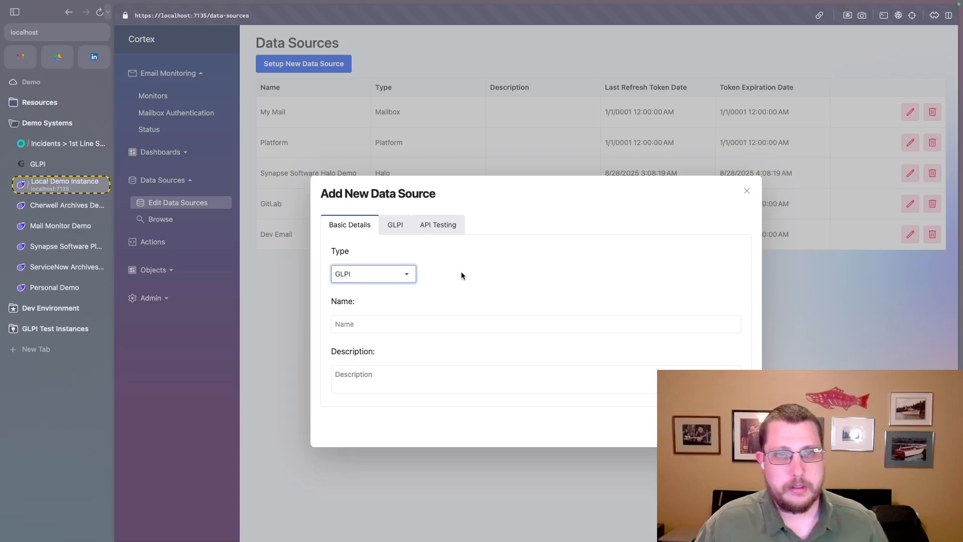
- Change the new data source's type to LDAP
left_click(407, 274)
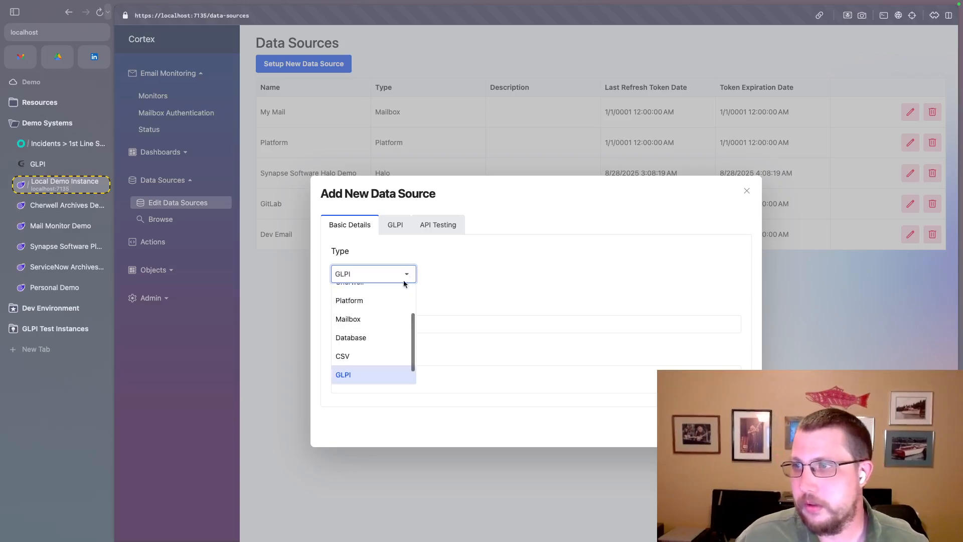
scroll(354, 371, "down", 1)
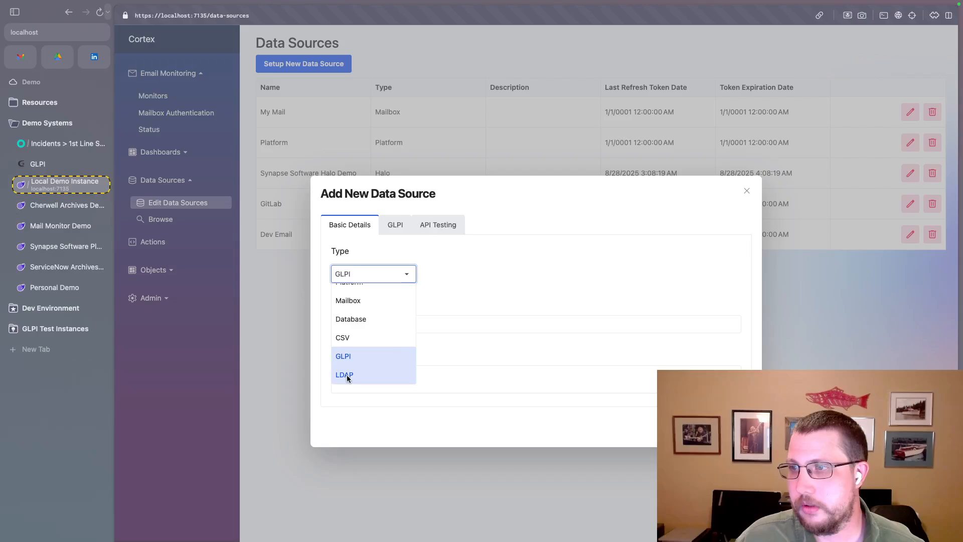
left_click(346, 375)
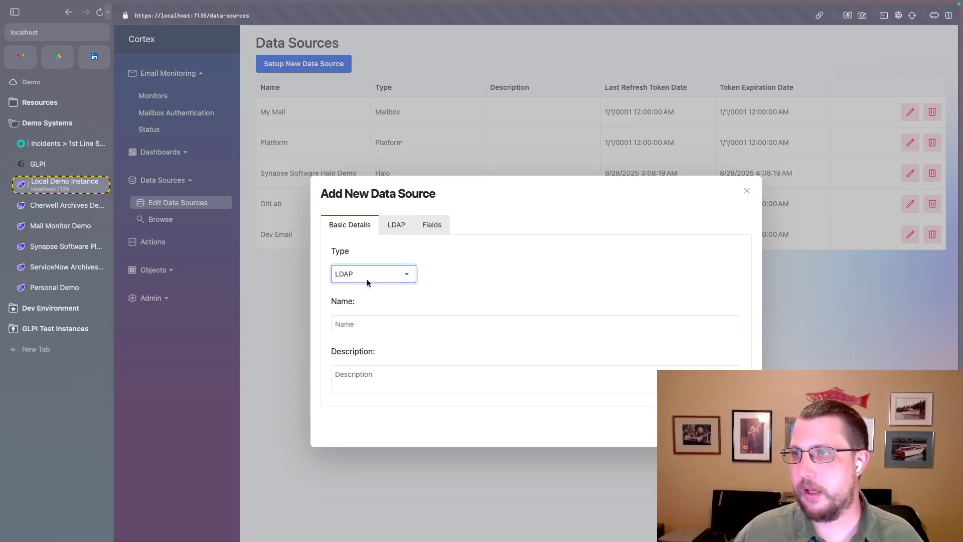
- Discard the new data source and choose Synapse Software Halo Demo as the data source to browse
left_click(746, 190)
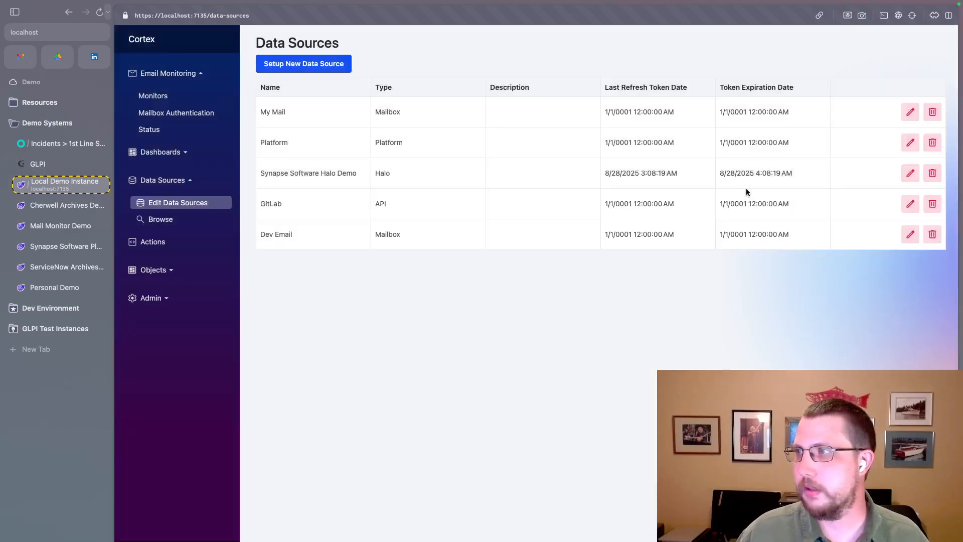
left_click(157, 223)
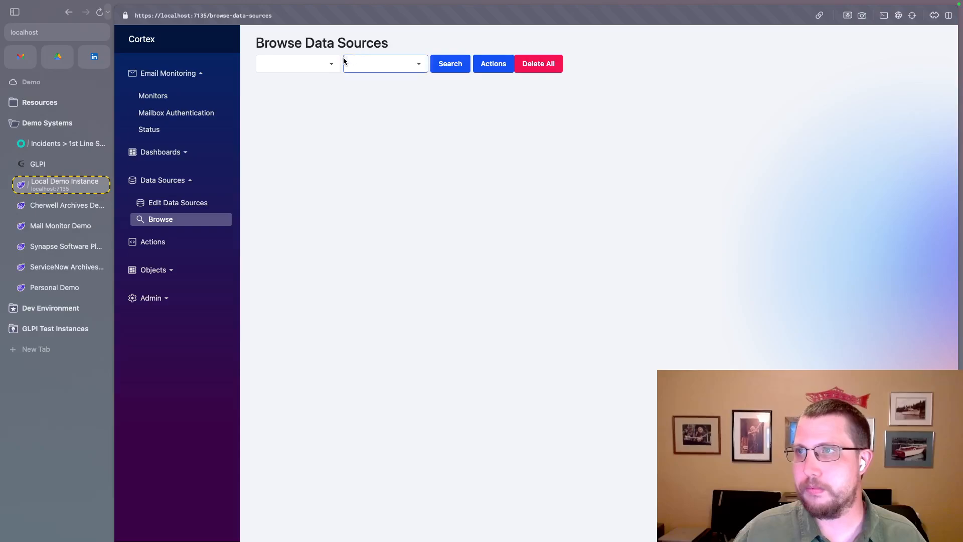
left_click(332, 63)
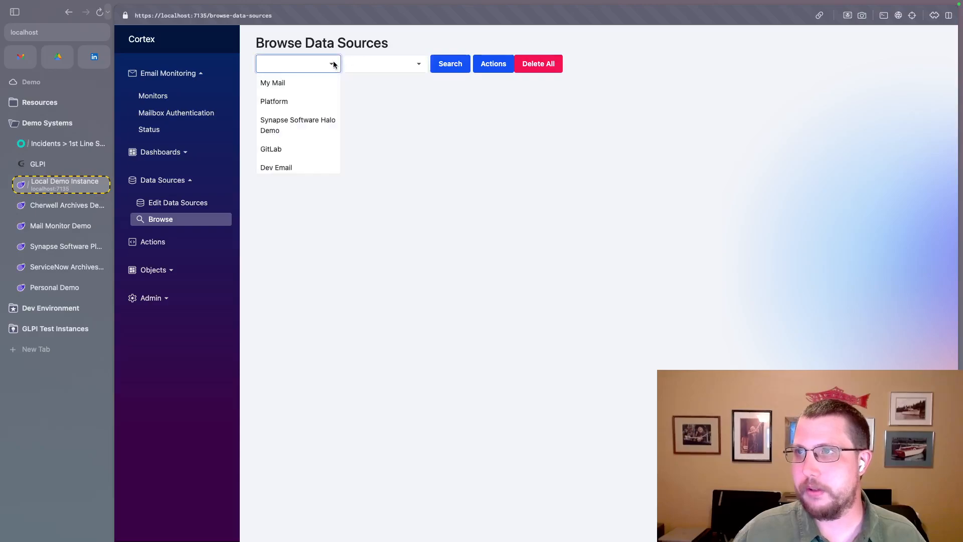
left_click(292, 127)
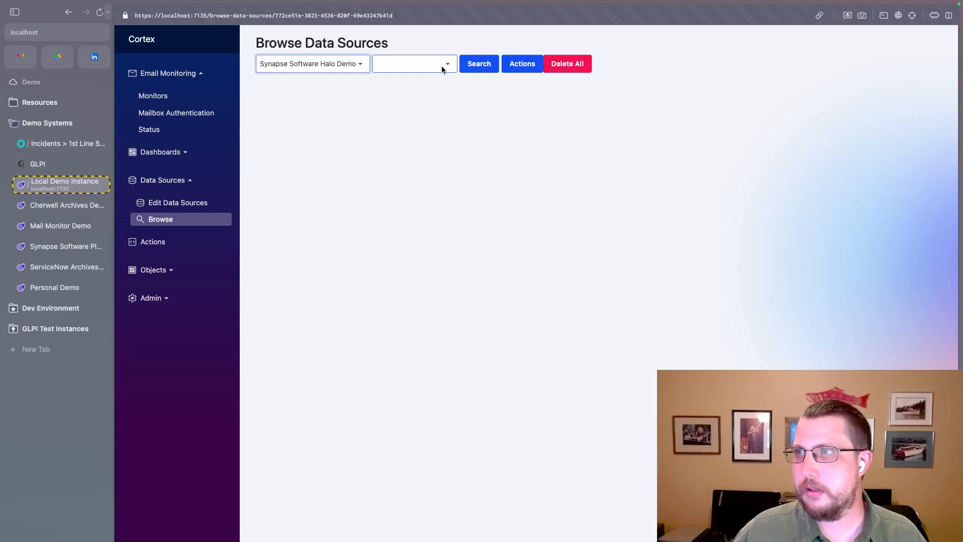
- List the Incident records of the Halo demo data source
left_click(441, 69)
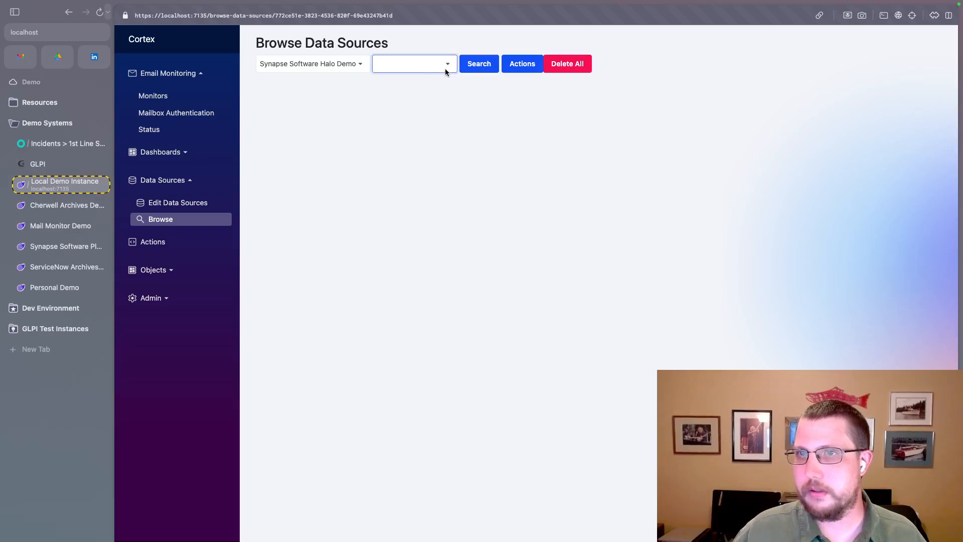
left_click(451, 64)
scroll(412, 146, "down", 10)
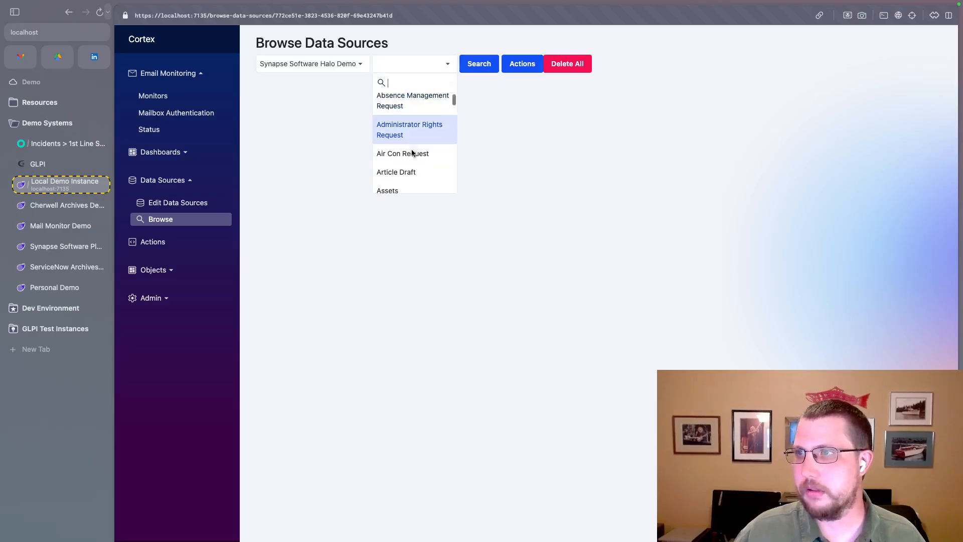
scroll(411, 149, "down", 10)
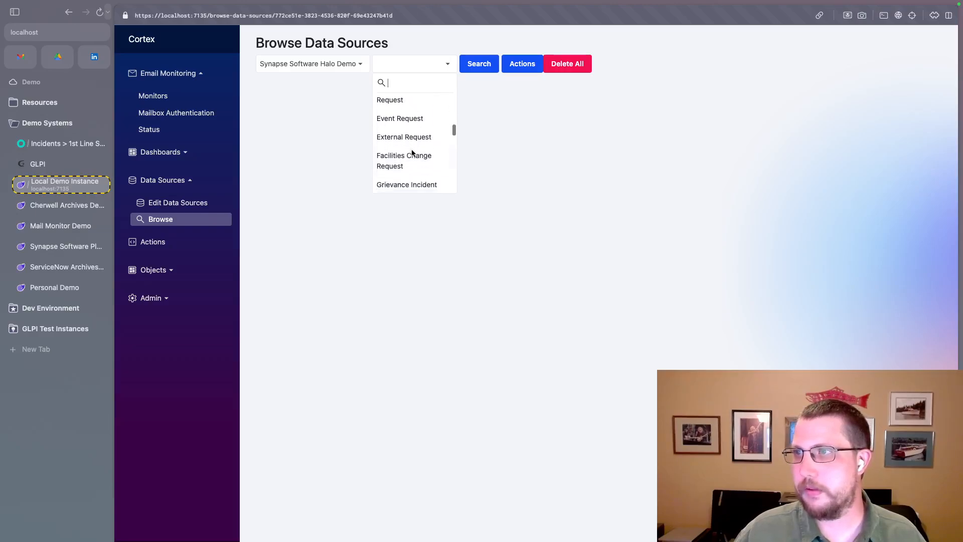
left_click(400, 135)
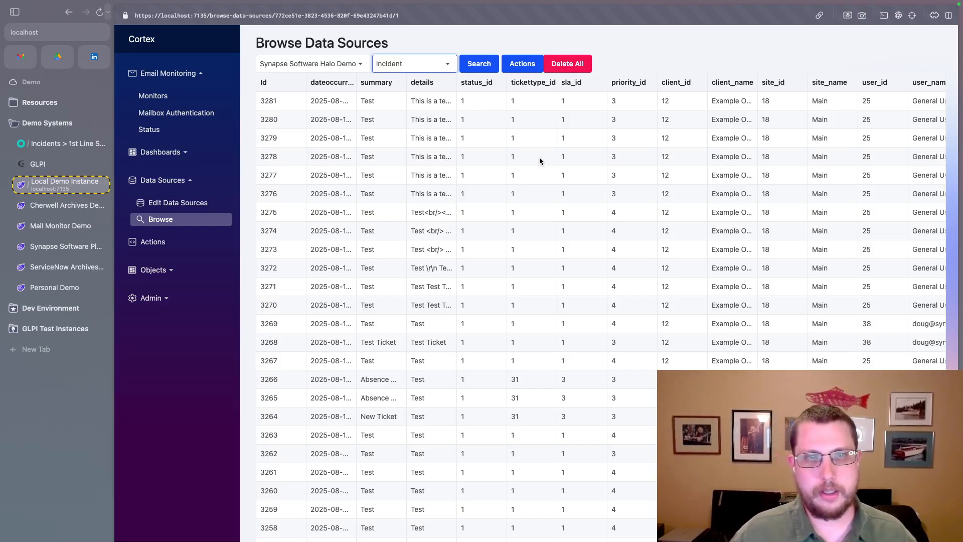
- Read through the fields of the first incident record, and close the record
left_click(391, 101)
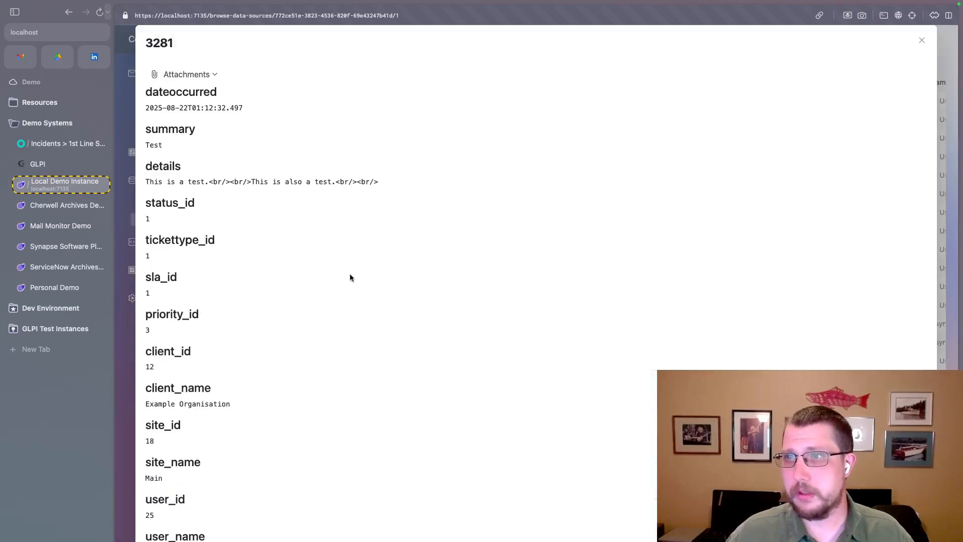
scroll(367, 384, "down", 20)
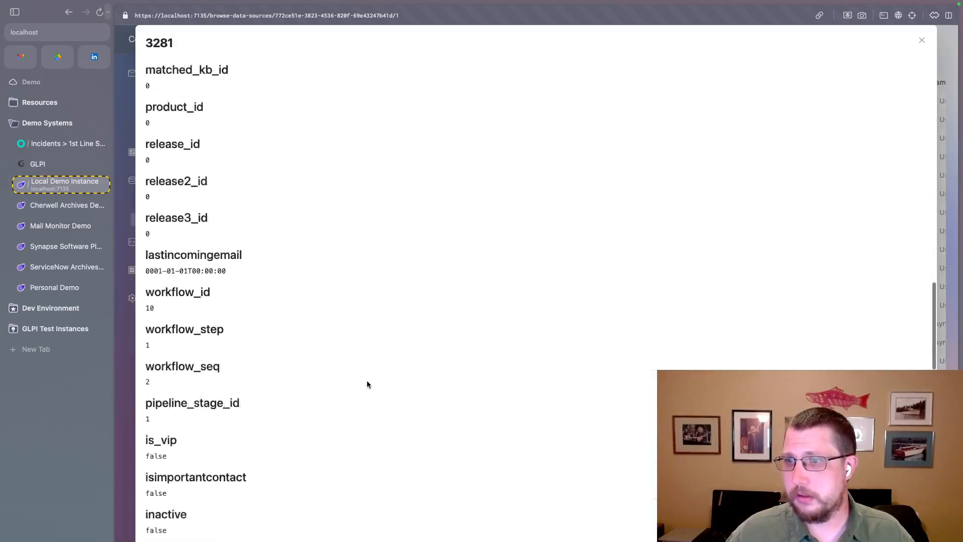
scroll(367, 384, "down", 20)
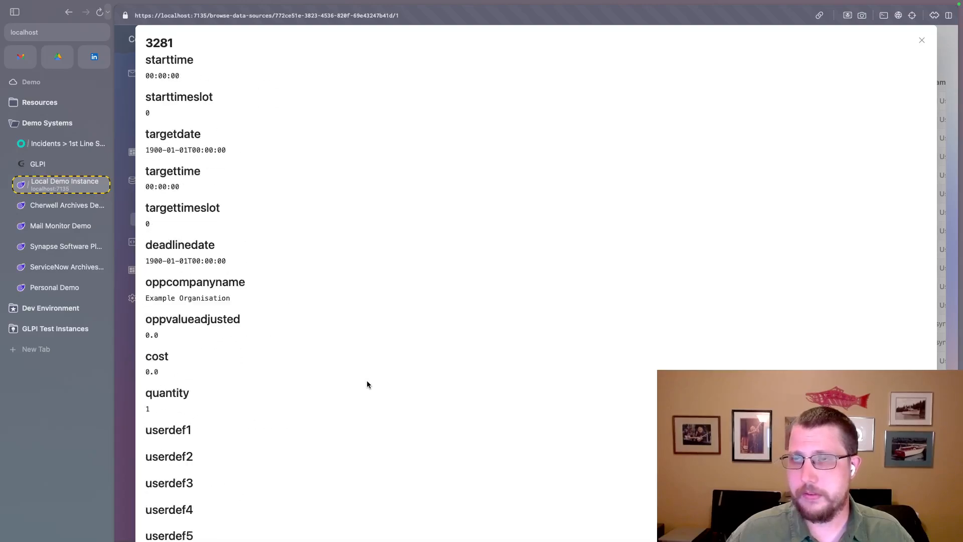
scroll(366, 381, "up", 20)
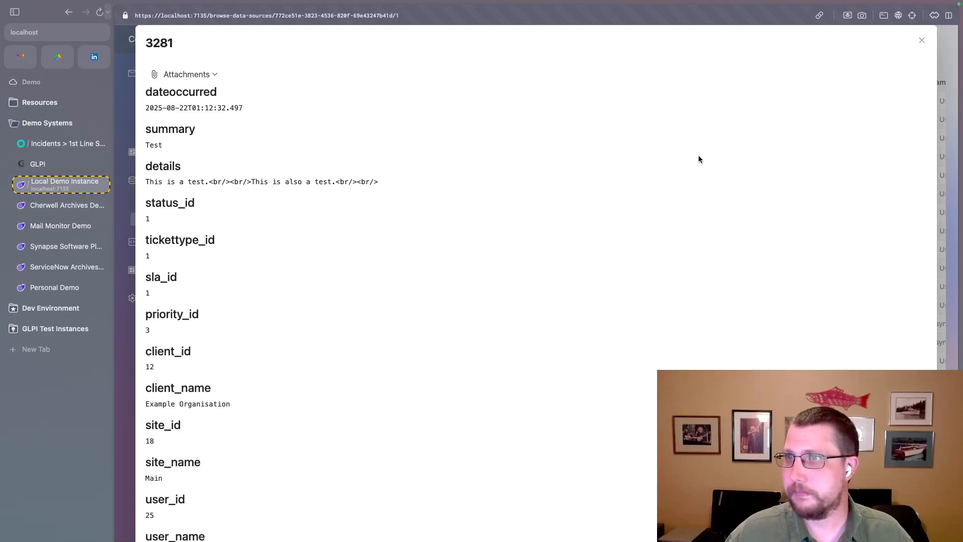
key("Escape")
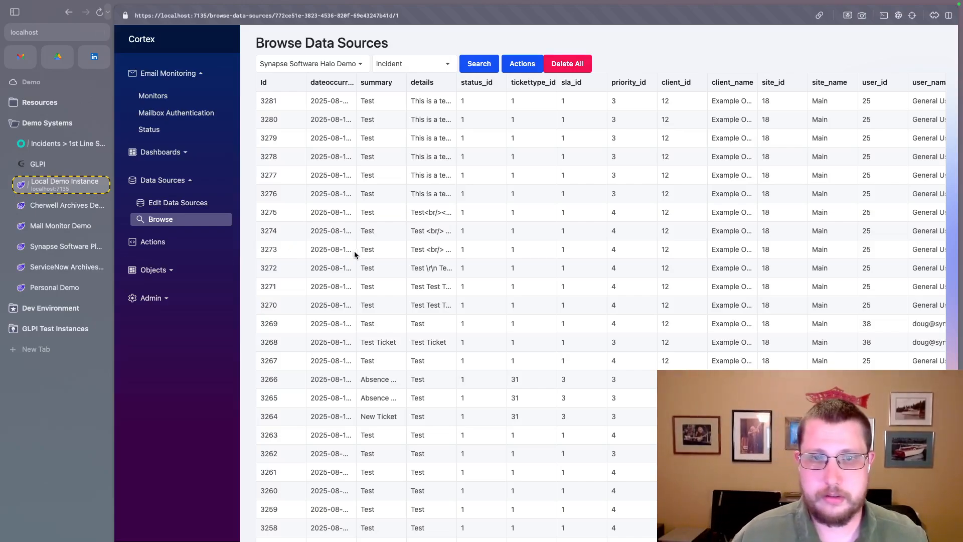
- Switch the browsed table from Incident to Assets
left_click(444, 64)
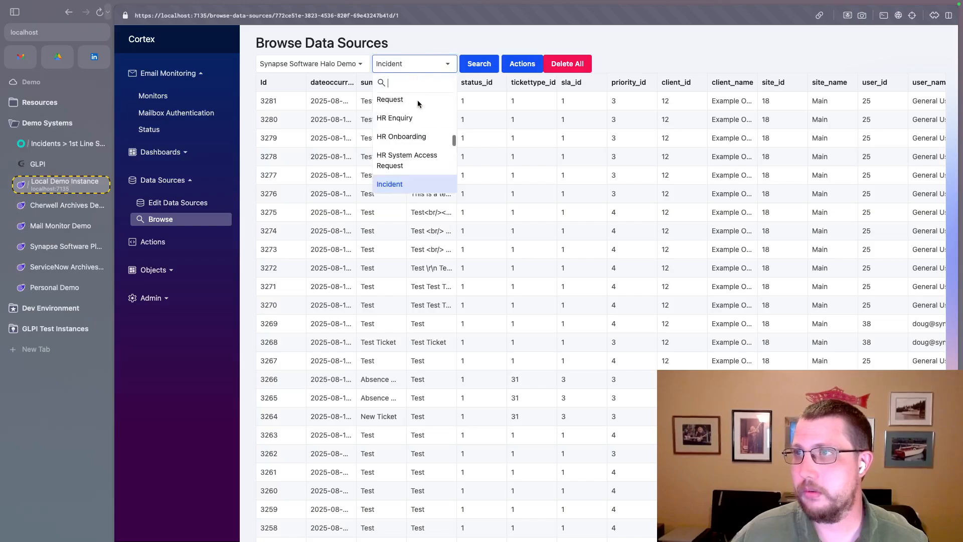
scroll(414, 131, "up", 10)
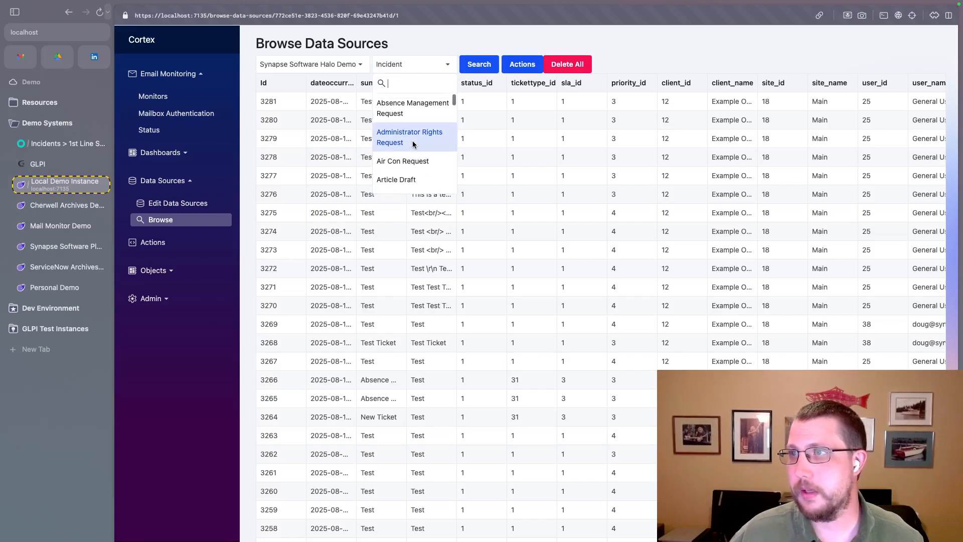
scroll(413, 145, "down", 3)
key("Escape")
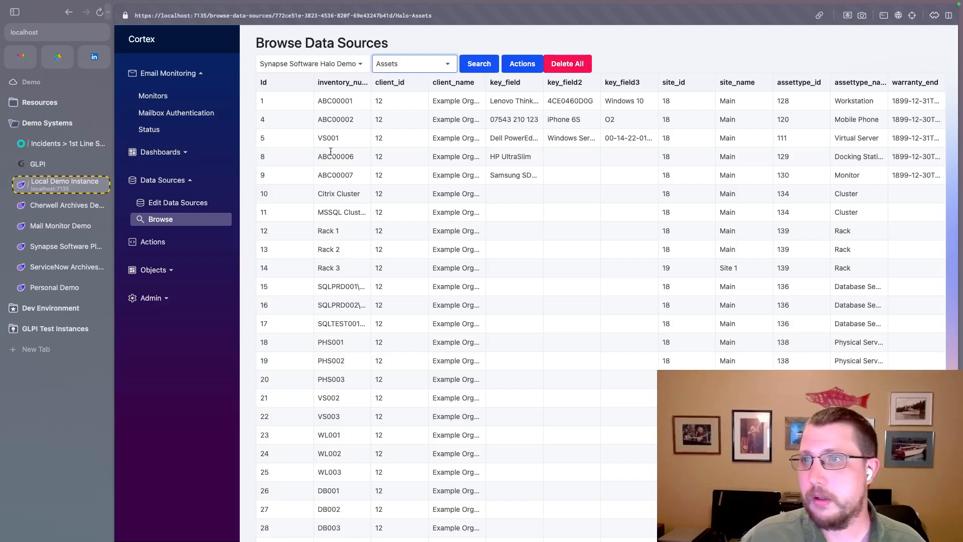
- Show the list of Cortex actions, open "Import Inbound Form to Contact" for editing and check its context setting
left_click(187, 183)
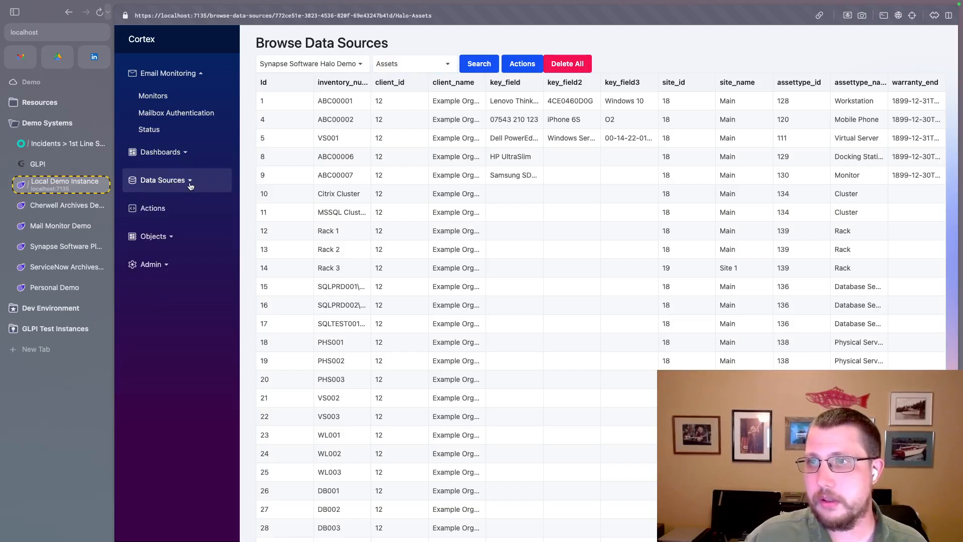
left_click(160, 216)
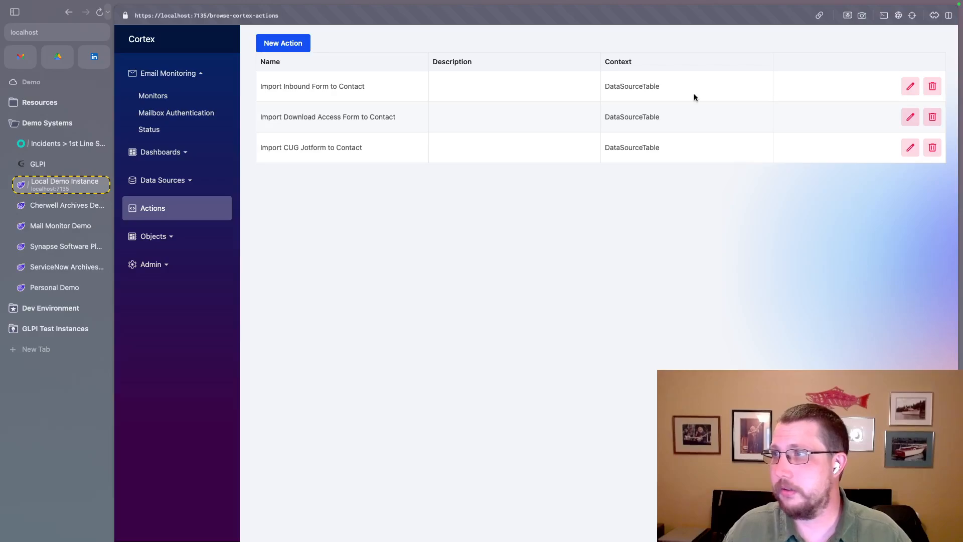
left_click(827, 96)
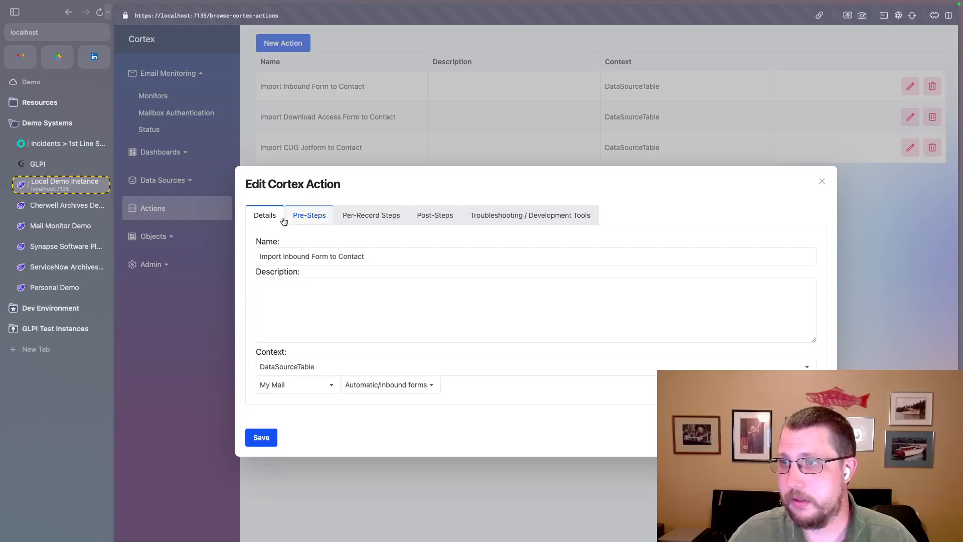
left_click(311, 366)
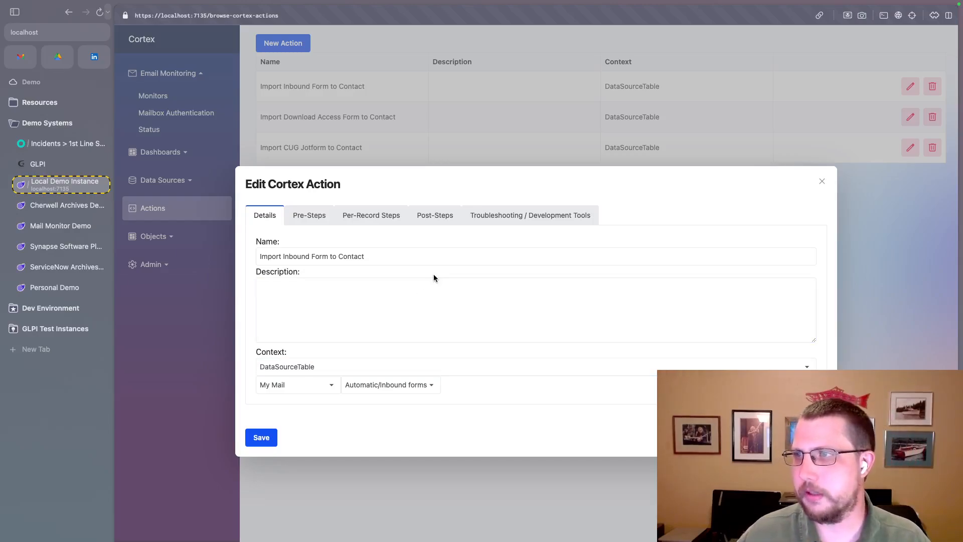
- Start a new per-record step in the action and review the available step types, keeping Create A BusinessObject
left_click(342, 219)
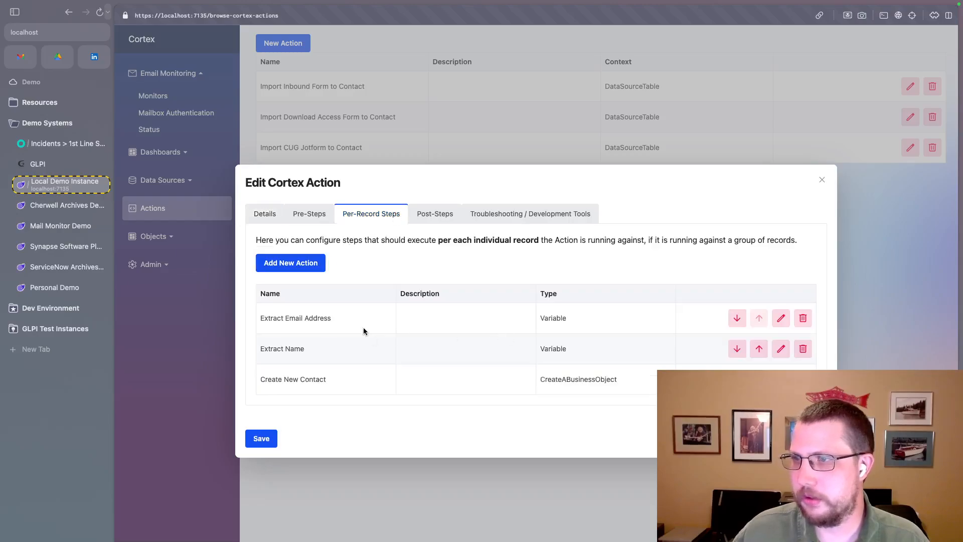
left_click(300, 262)
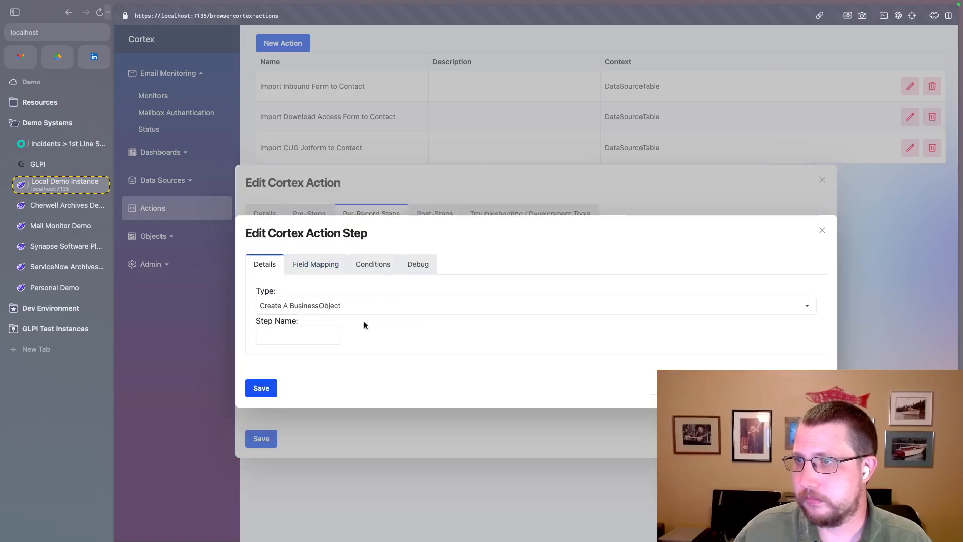
left_click(319, 307)
scroll(342, 389, "down", 3)
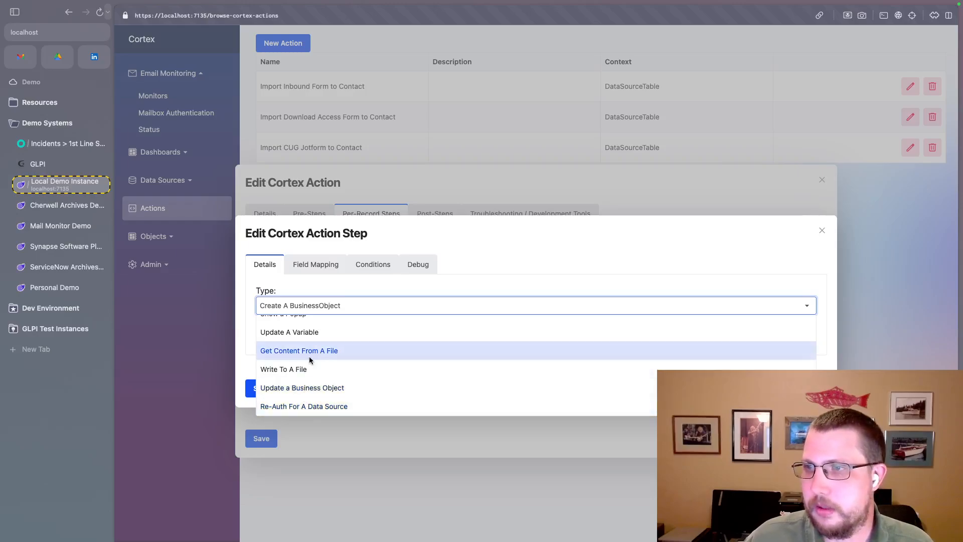
scroll(326, 358, "up", 5)
left_click(448, 282)
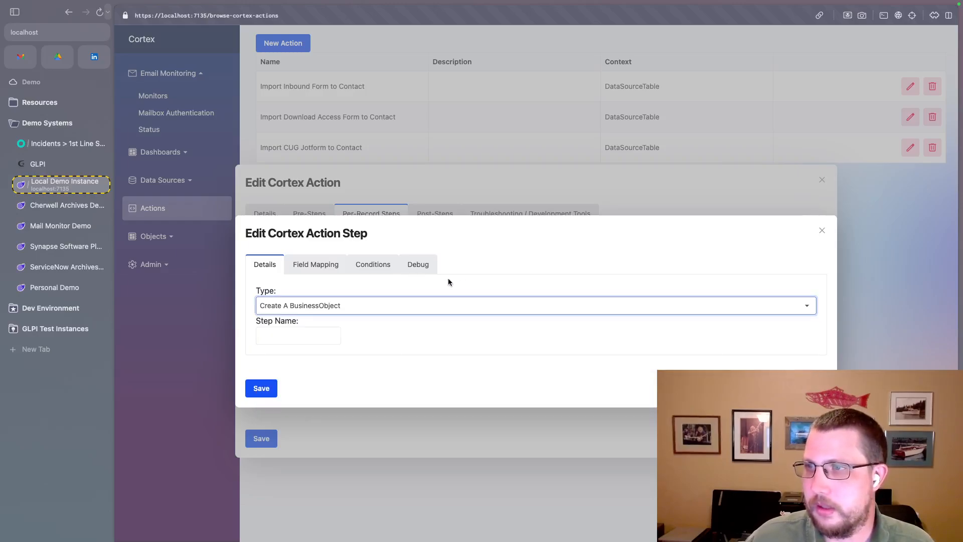
- Set the step's field mapping to the Synapse Software Halo Demo data source and the Administrator Rights Request ticket type
left_click(320, 266)
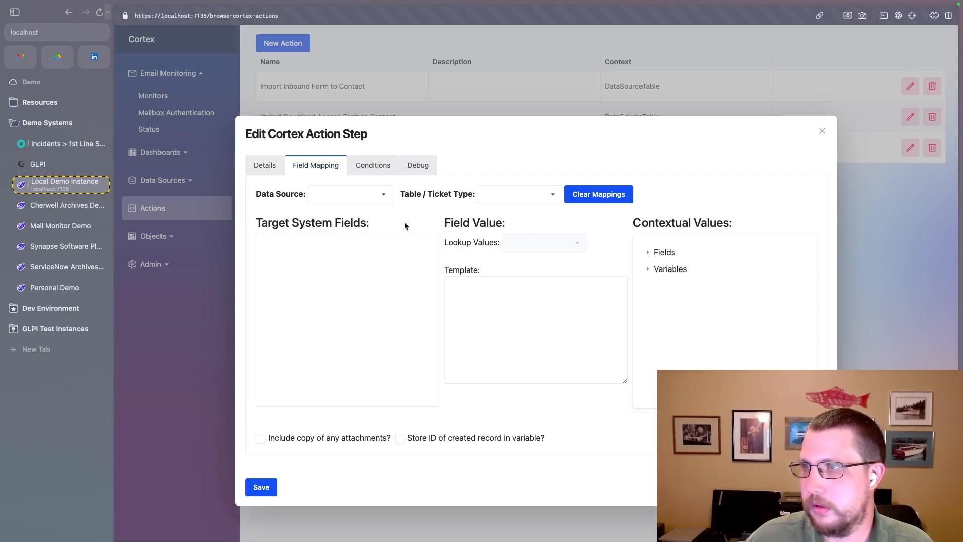
left_click(362, 198)
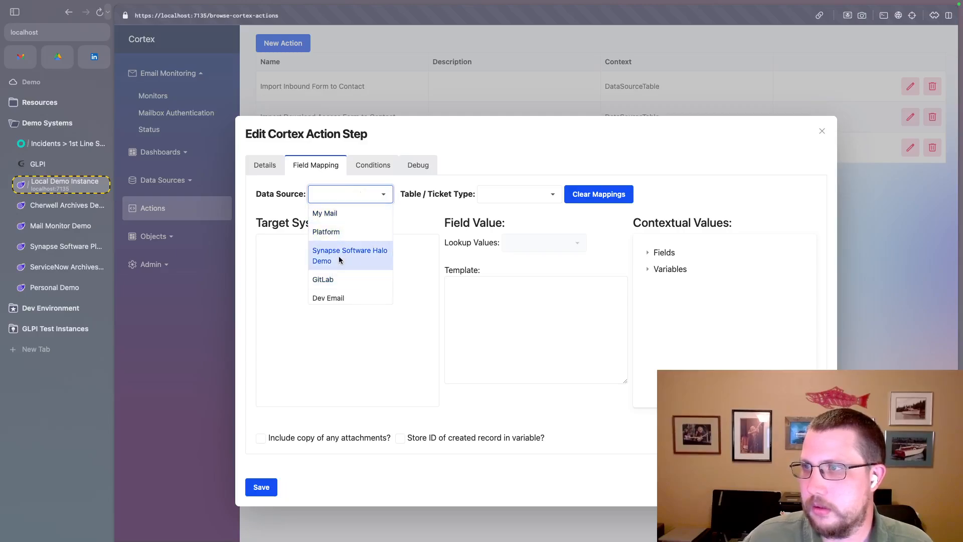
left_click(370, 259)
left_click(514, 199)
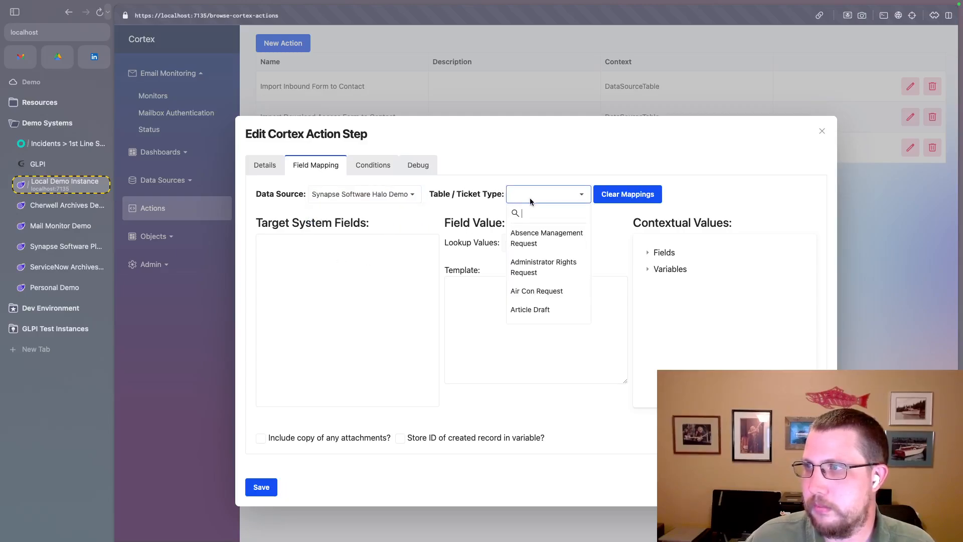
left_click(528, 270)
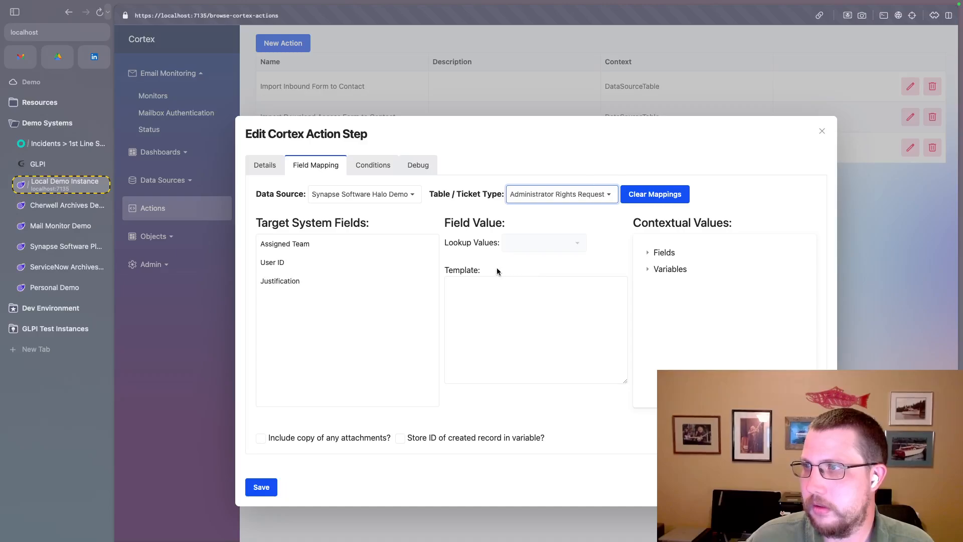
- Check the field value options for the User ID and Assigned Team target fields
left_click(292, 263)
left_click(471, 281)
left_click(372, 243)
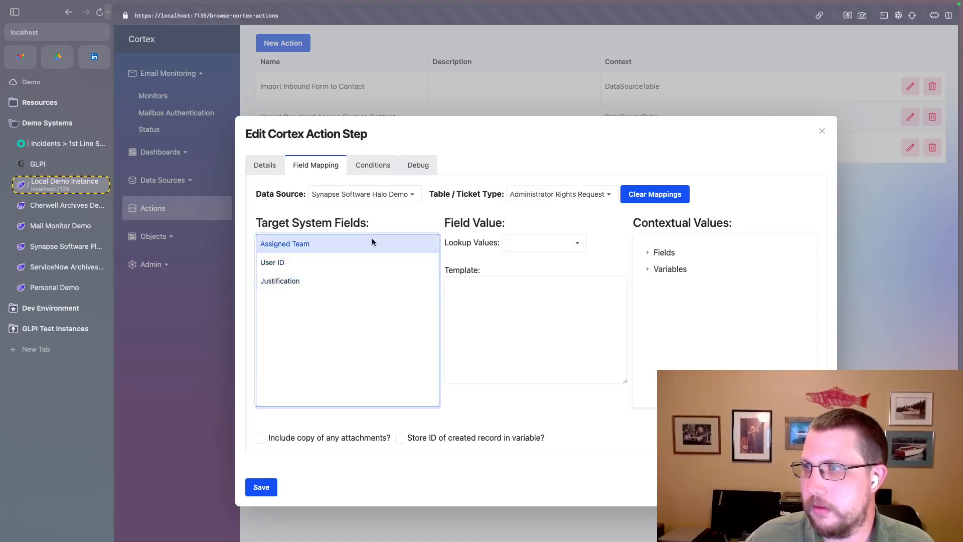
- Change the new action step's type to Update A Variable
left_click(266, 165)
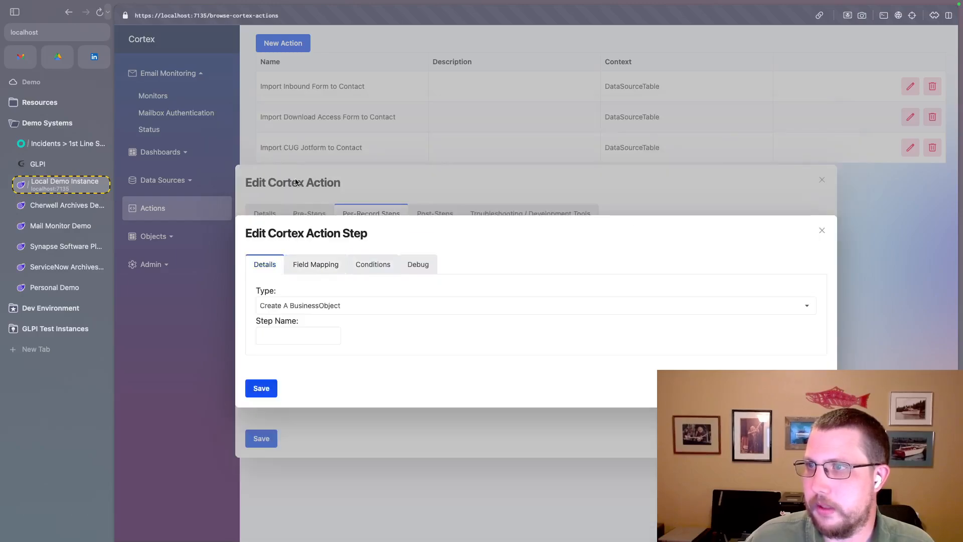
left_click(318, 313)
scroll(291, 373, "down", 5)
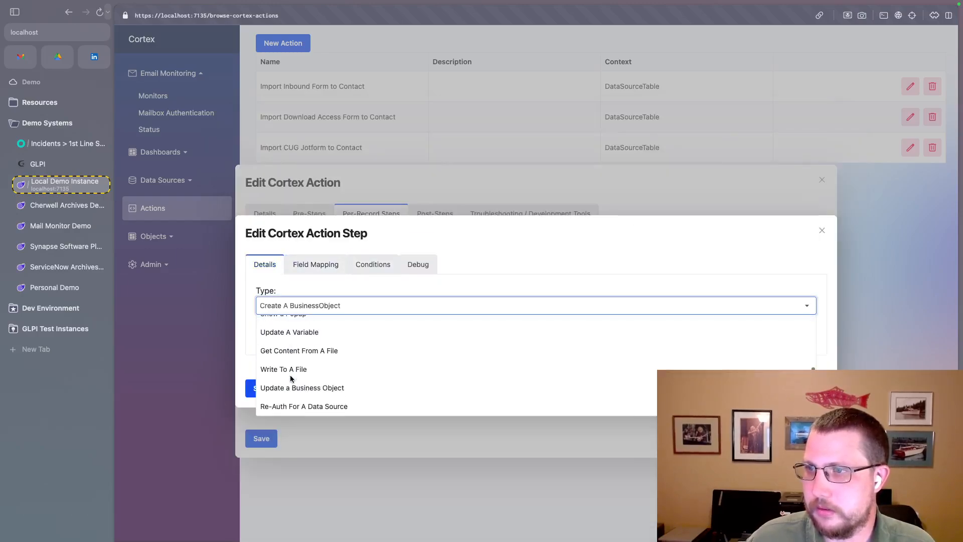
left_click(290, 338)
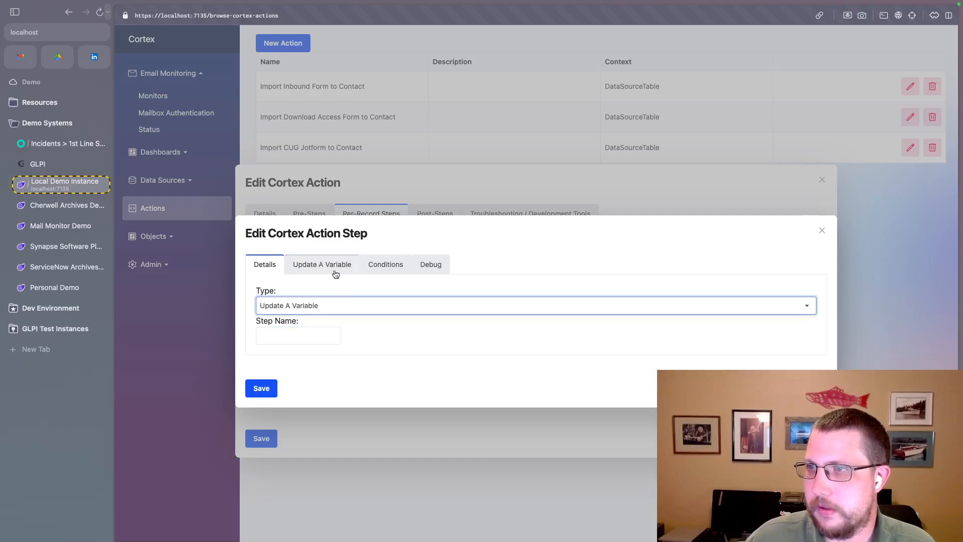
- Examine the modifier types available for the variable's value in the Update A Variable settings
left_click(336, 264)
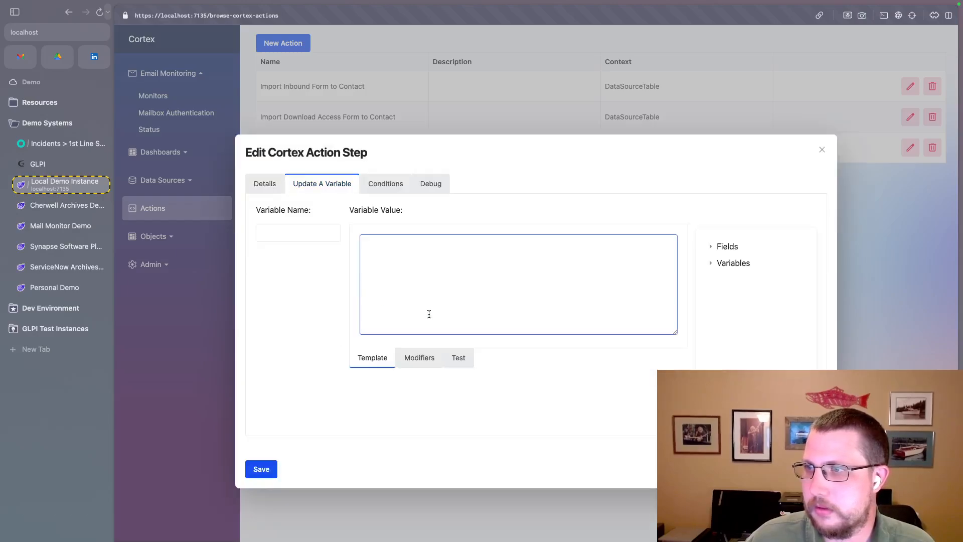
left_click(416, 358)
left_click(495, 267)
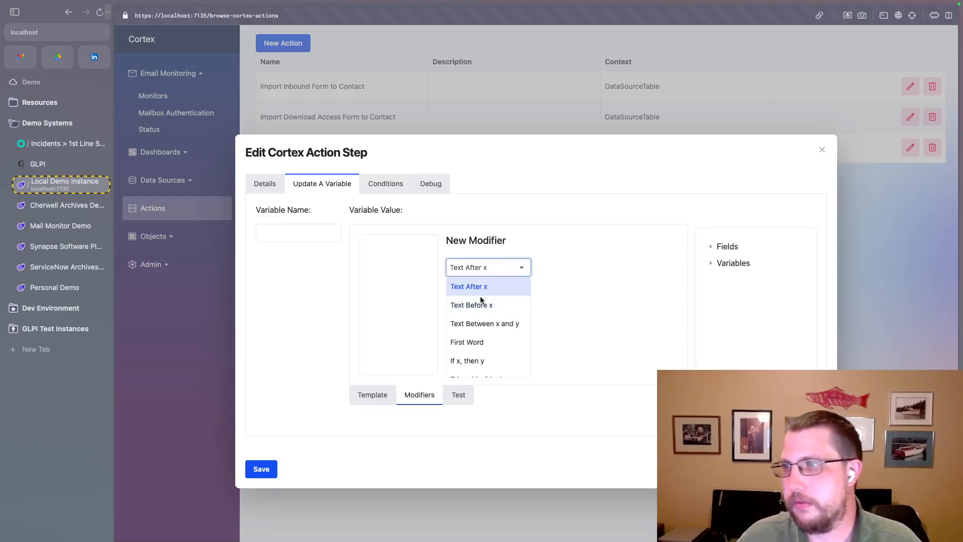
scroll(478, 308, "down", 2)
scroll(477, 308, "down", 2)
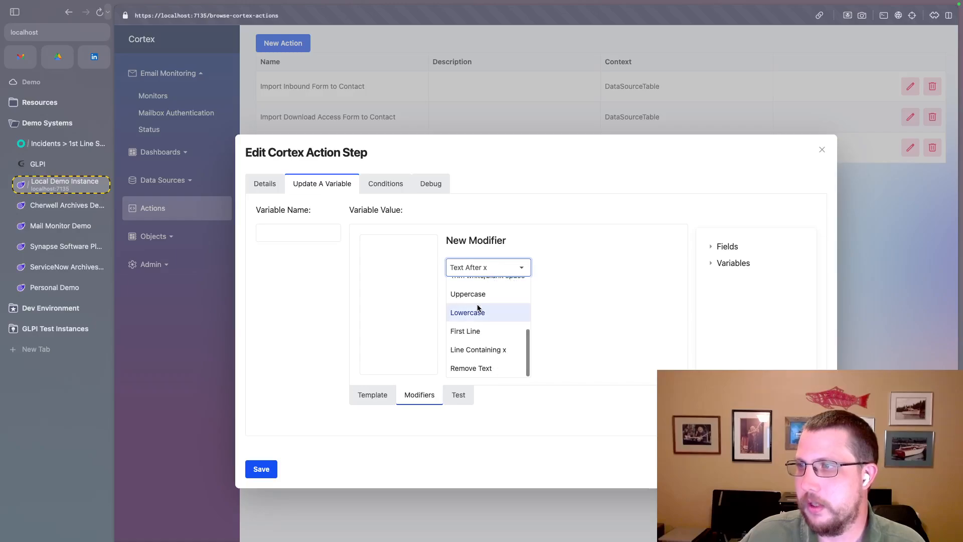
- Select the If x, then y modifier for the variable's value and open its match text for entry
scroll(477, 376, "up", 4)
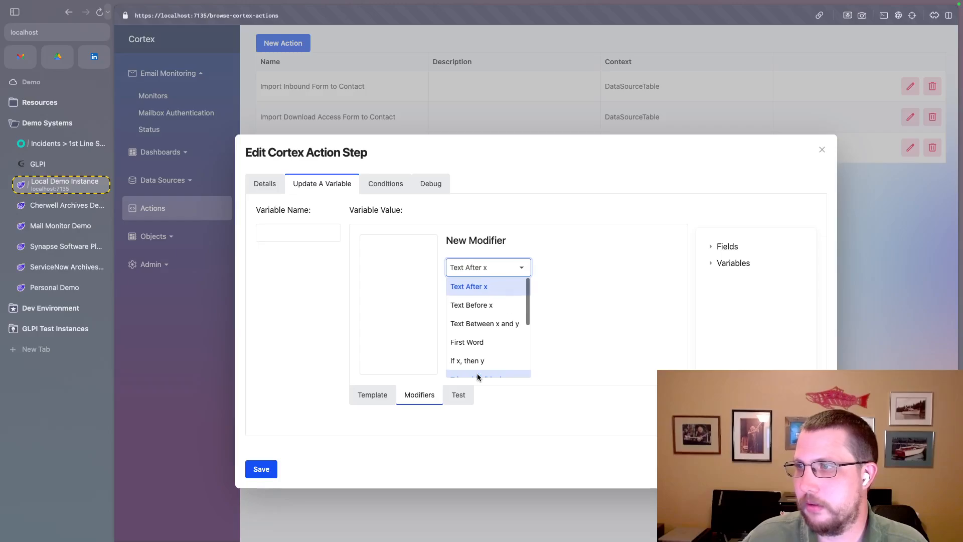
scroll(477, 376, "down", 4)
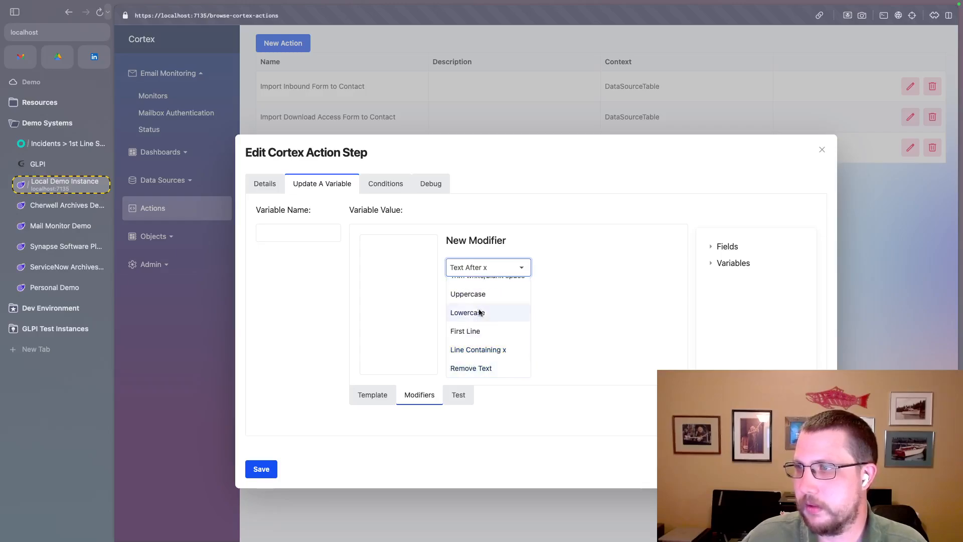
scroll(474, 321, "up", 3)
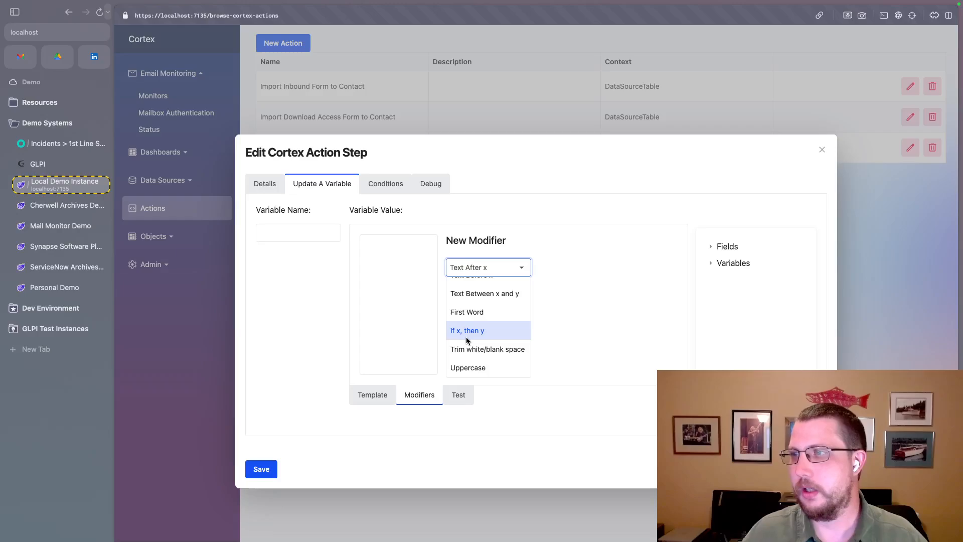
left_click(455, 332)
left_click(479, 300)
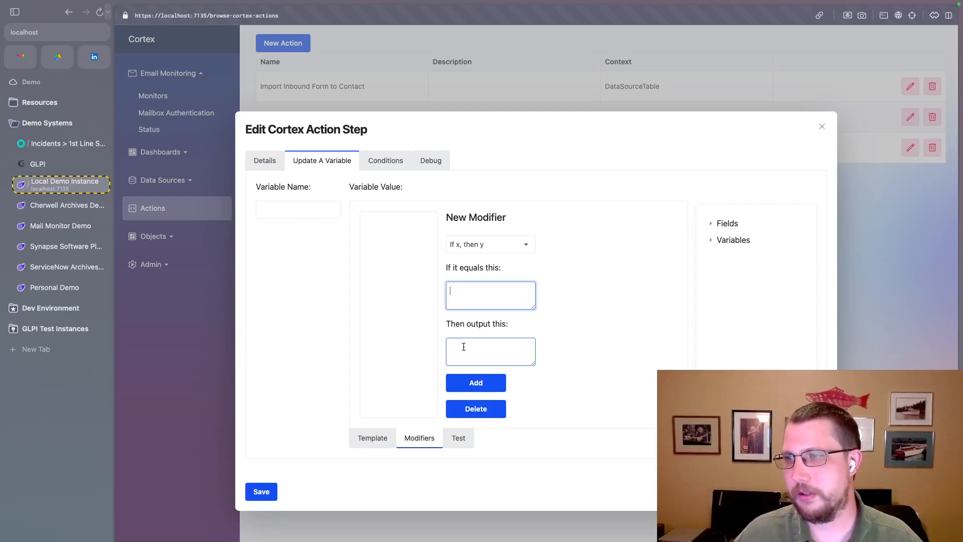
- Switch the new modifier to Remove Text and open its text to remove for entry
left_click(527, 247)
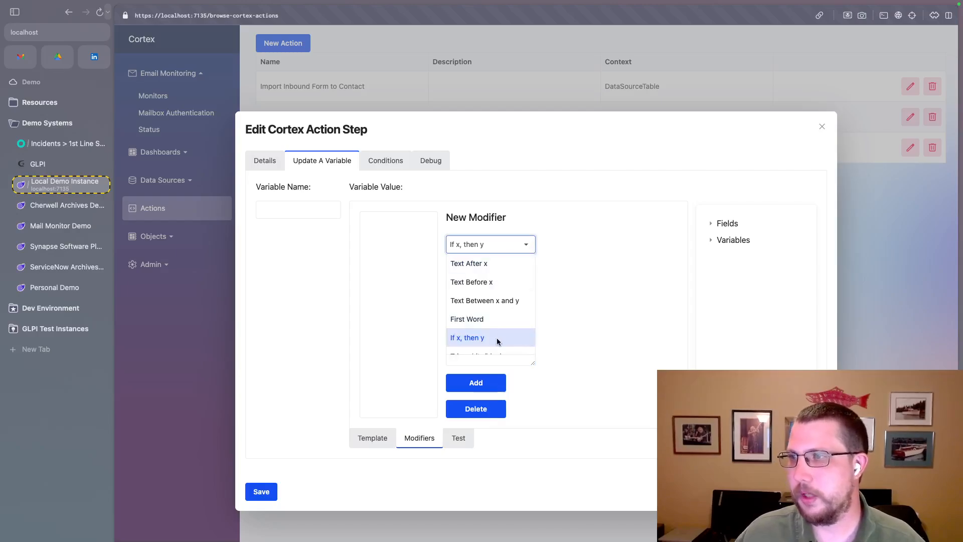
scroll(494, 336, "down", 3)
left_click(483, 347)
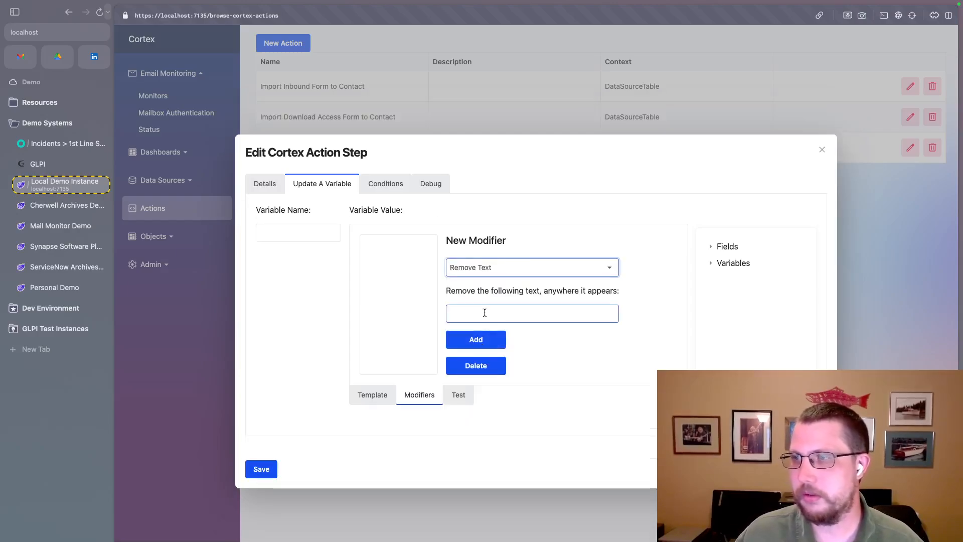
left_click(484, 312)
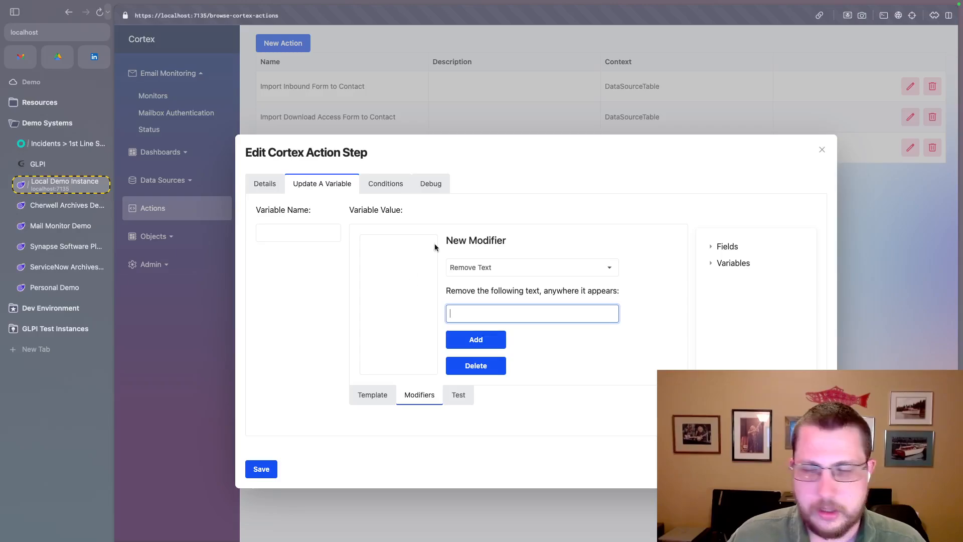
- Change the action step's type to Create A BusinessObject, reviewing the other available step types
left_click(278, 190)
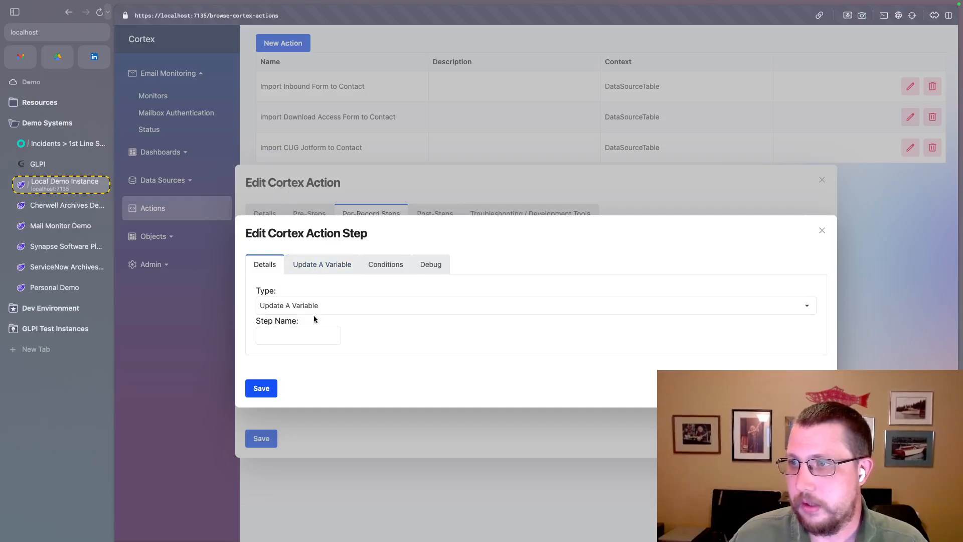
left_click(305, 304)
scroll(307, 343, "up", 3)
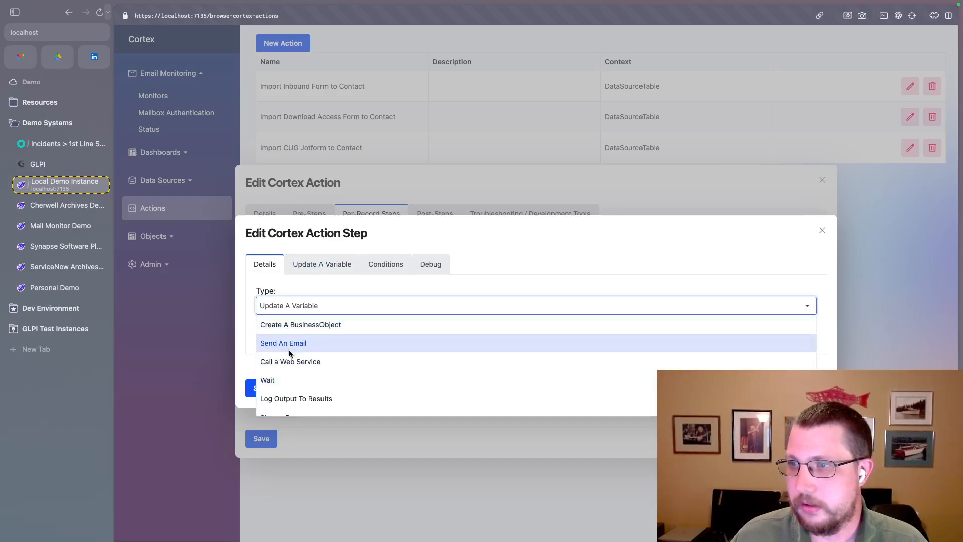
left_click(289, 311)
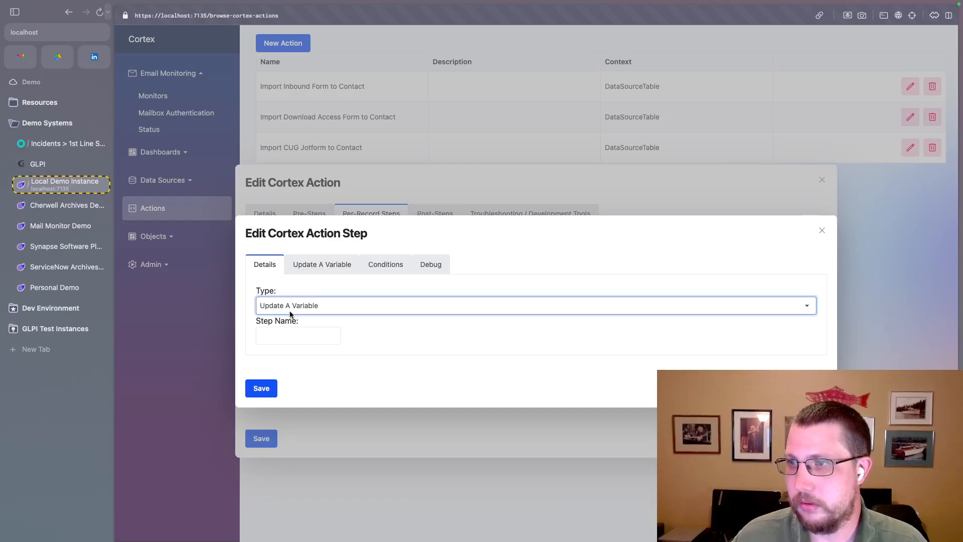
left_click(348, 308)
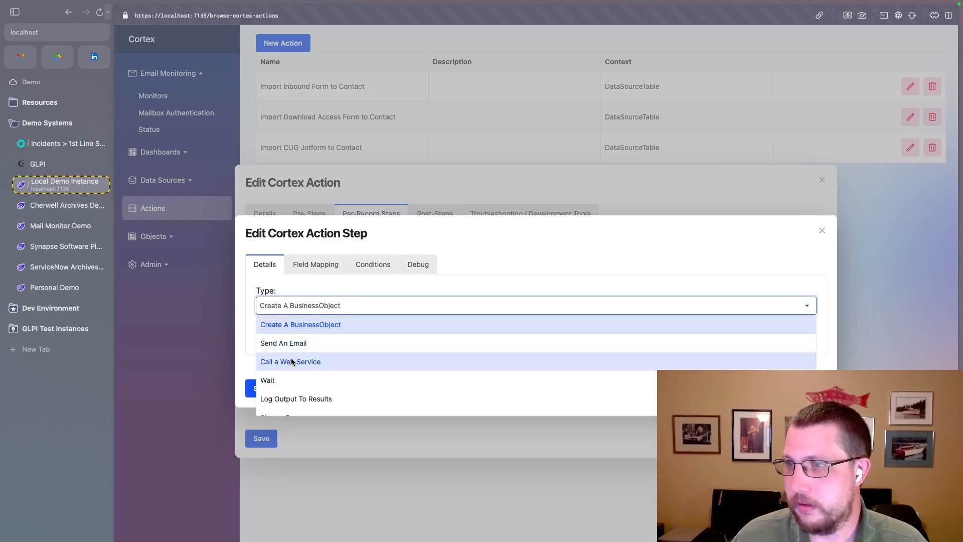
scroll(293, 351, "down", 3)
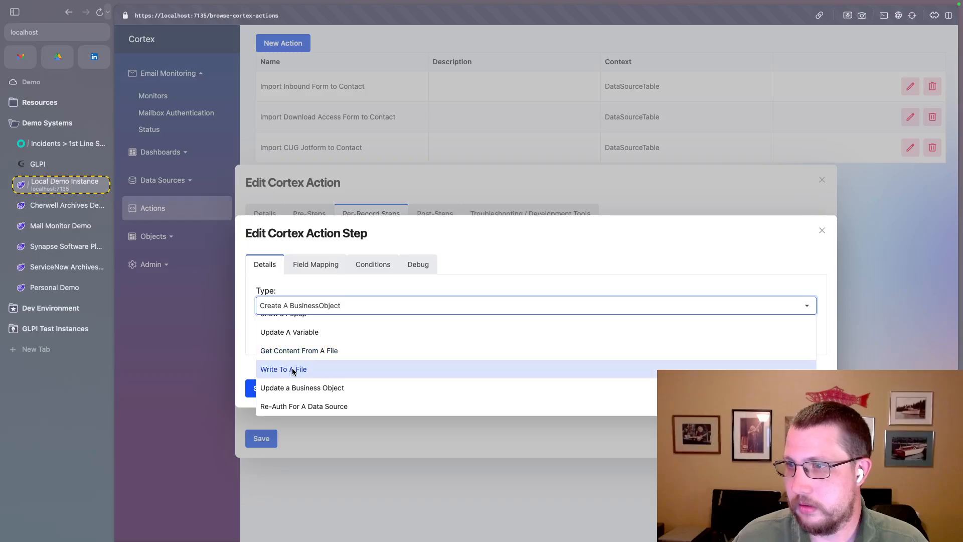
scroll(293, 371, "up", 3)
scroll(293, 373, "up", 3)
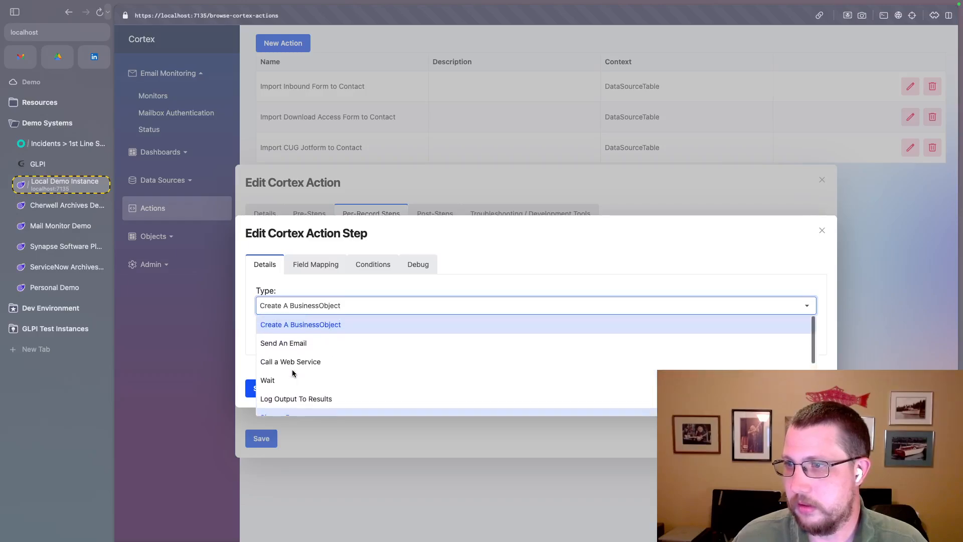
left_click(307, 327)
- In the field mapping, store the created record's ID in a variable named recordId and check the contextual variables
left_click(318, 265)
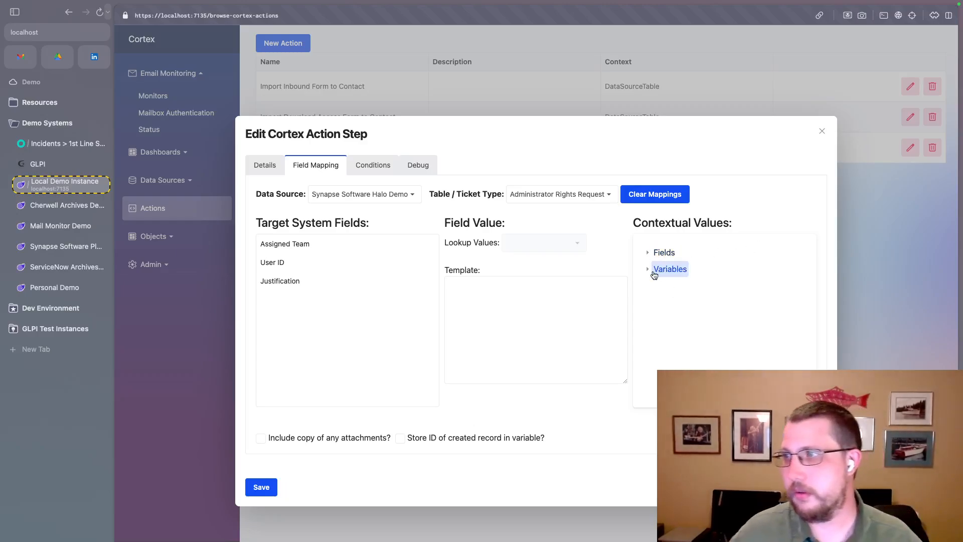
left_click(400, 439)
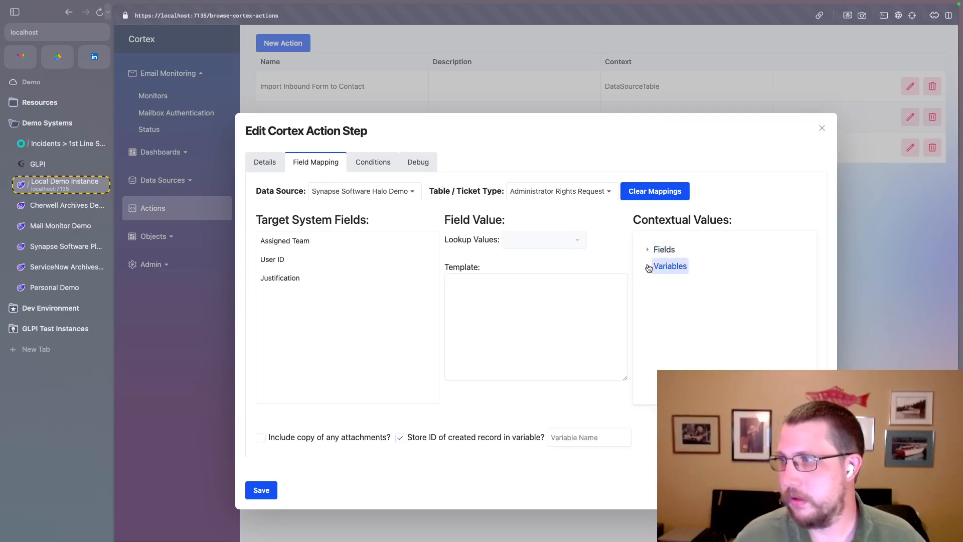
left_click(647, 266)
left_click(648, 266)
left_click(554, 434)
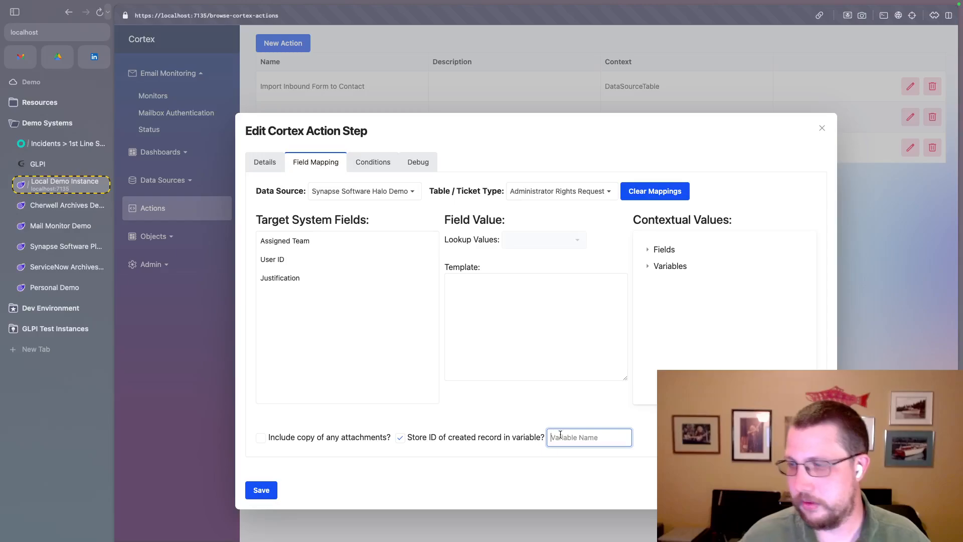
type("recordId")
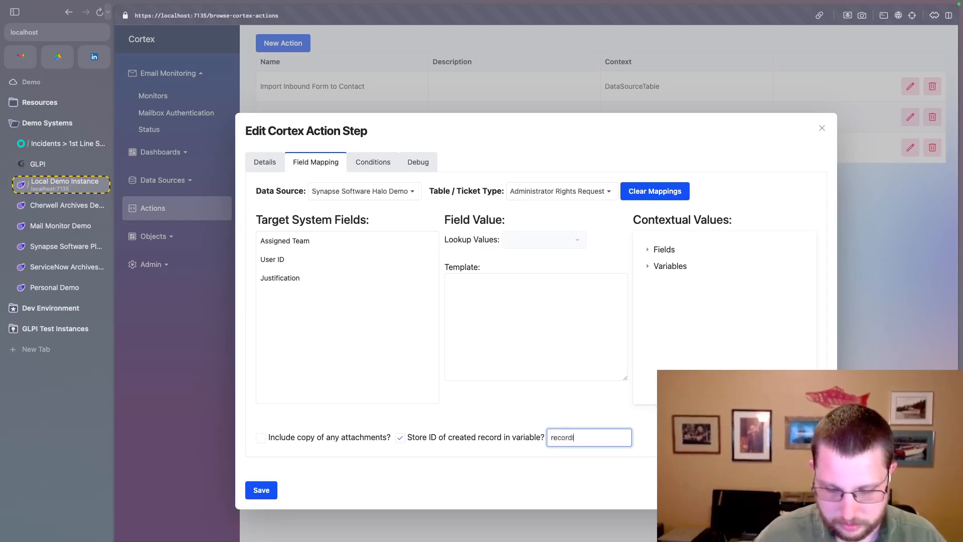
left_click(648, 266)
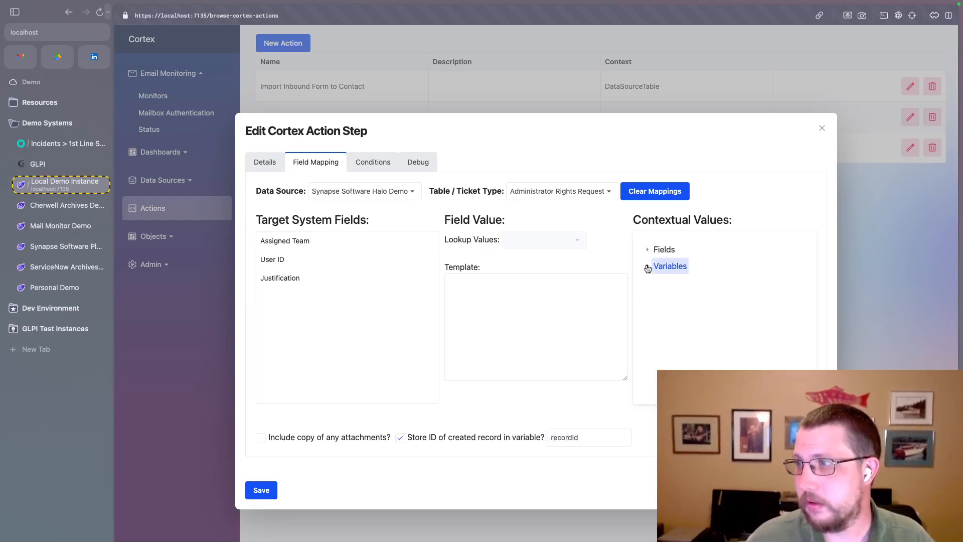
left_click(648, 266)
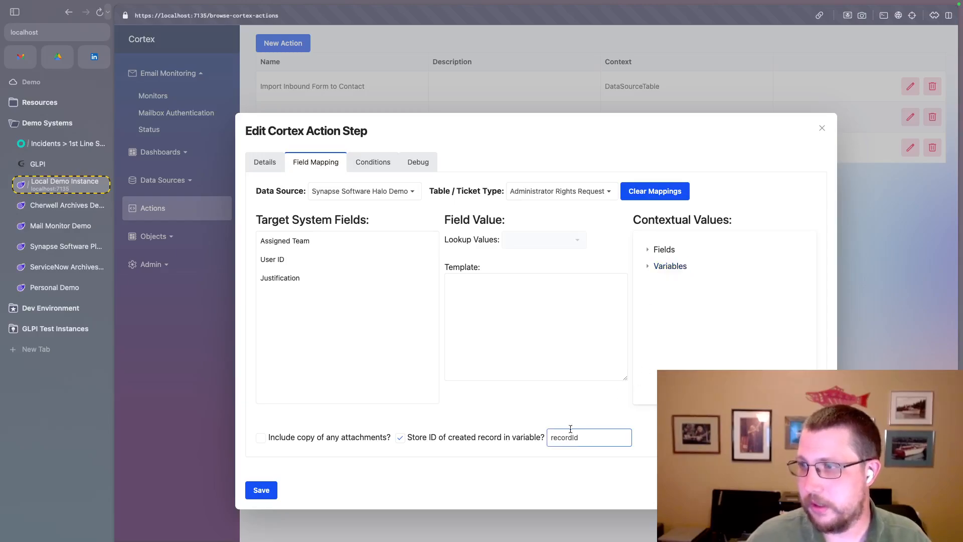
- Discard the action step edit, acknowledge the cancellation, and close the action's editor without saving
left_click(496, 315)
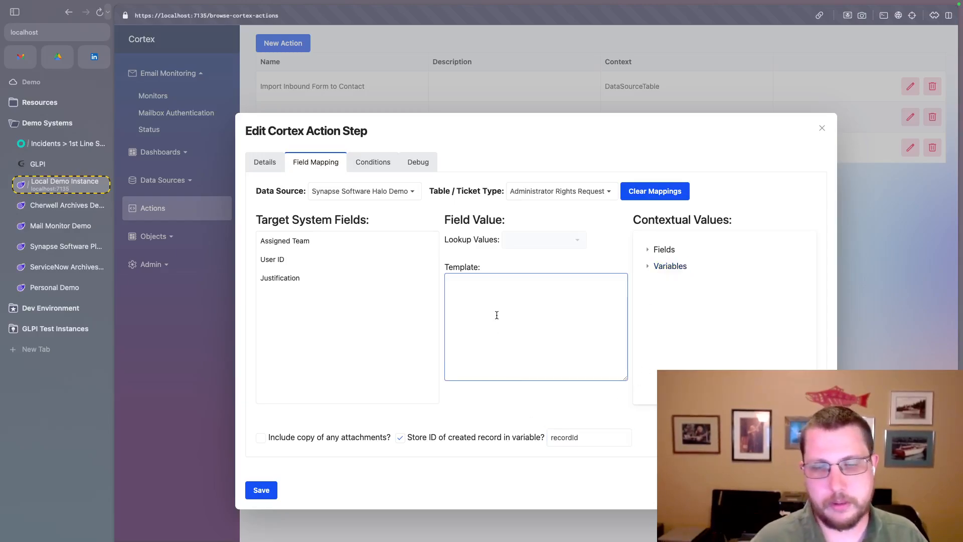
left_click(822, 128)
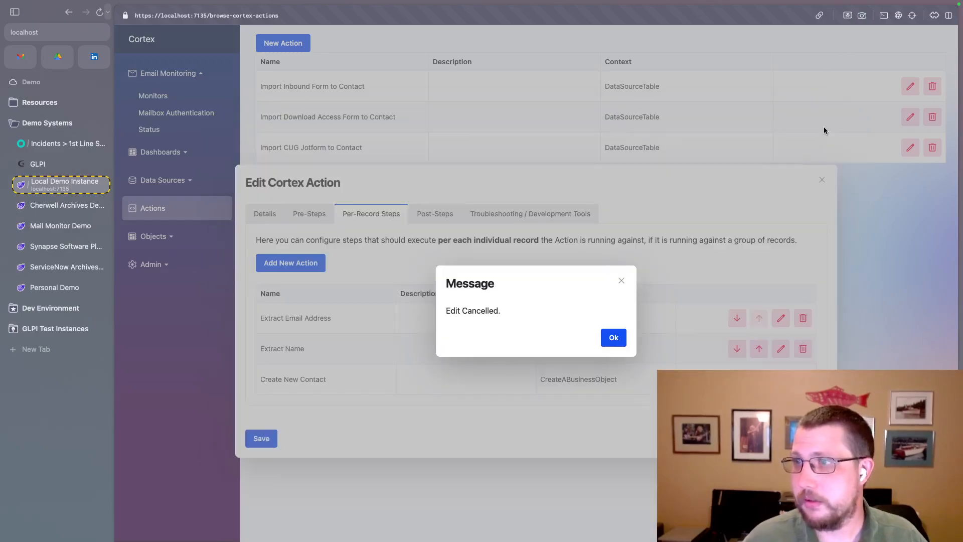
left_click(613, 336)
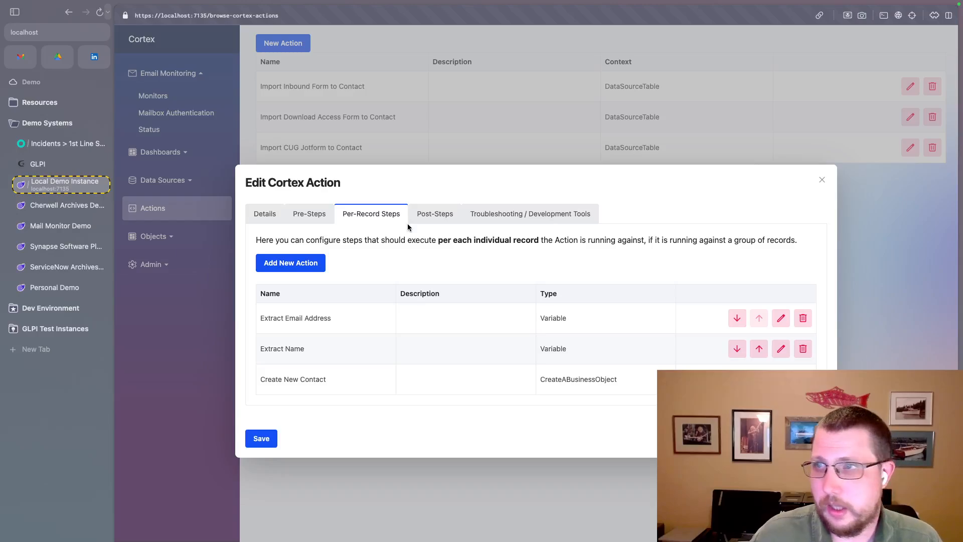
left_click(823, 179)
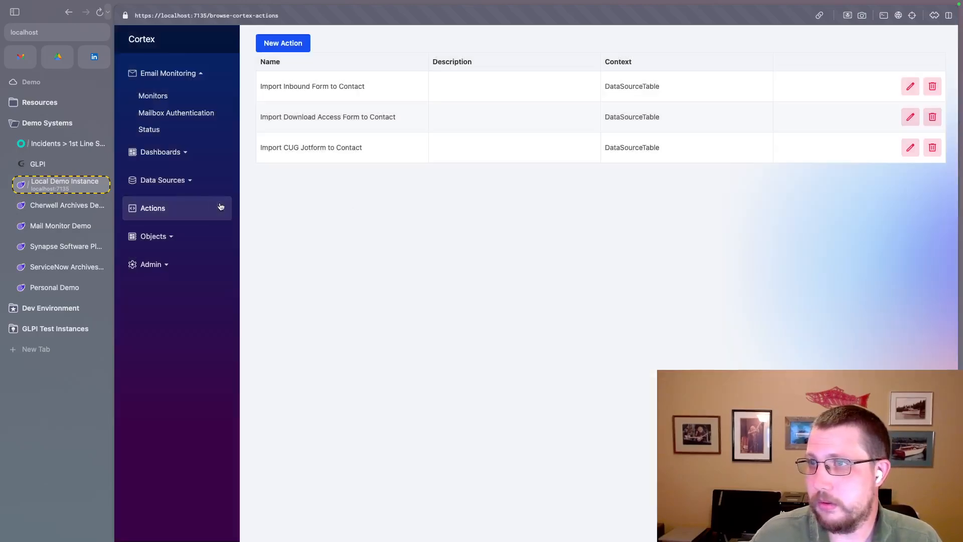